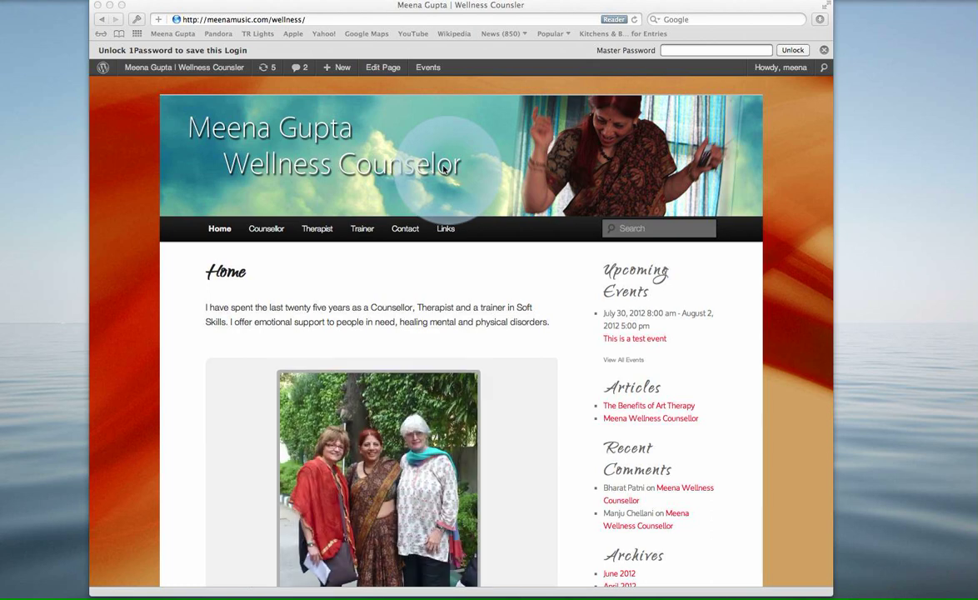
Step: Go to the site's admin dashboard and open the list of events
{"action": "left_click", "coordinate": [192, 73]}
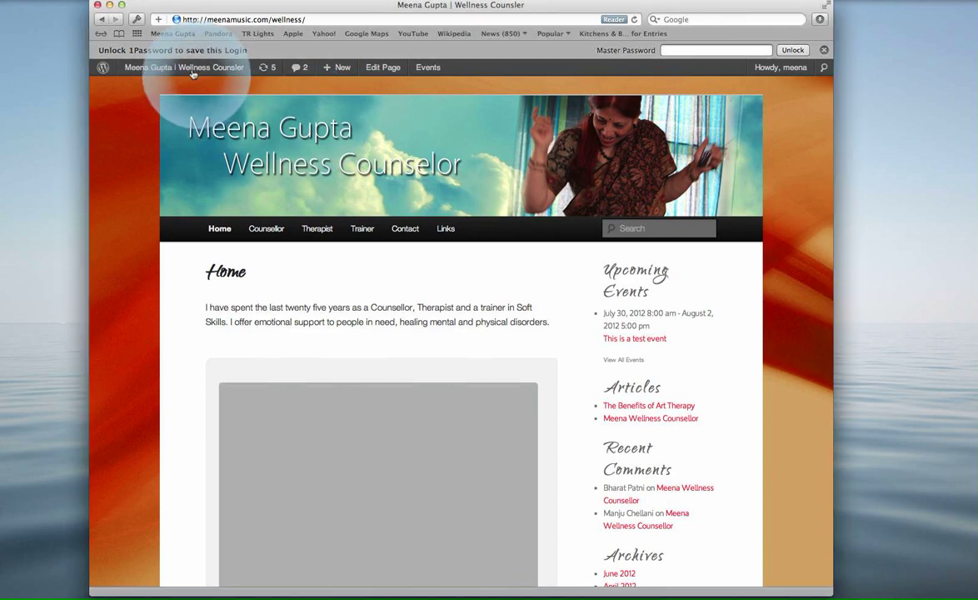
{"action": "mouse_move", "coordinate": [193, 73]}
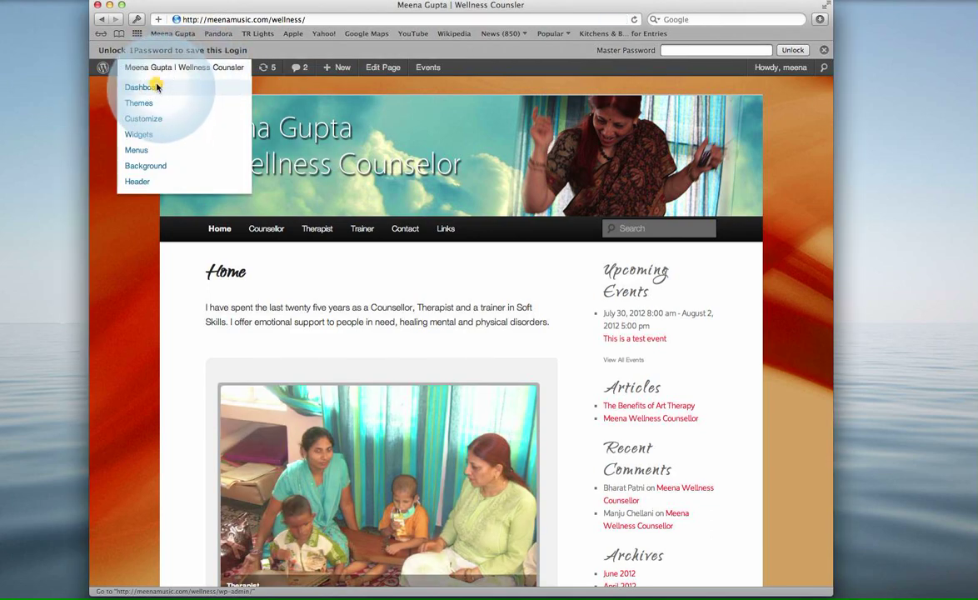
{"action": "left_click", "coordinate": [156, 87]}
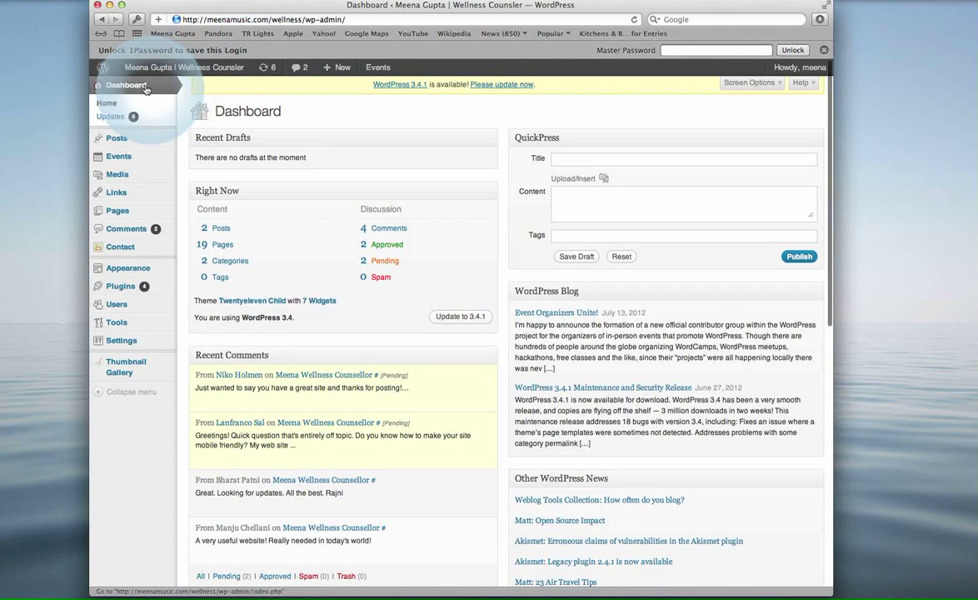
{"action": "mouse_move", "coordinate": [125, 158]}
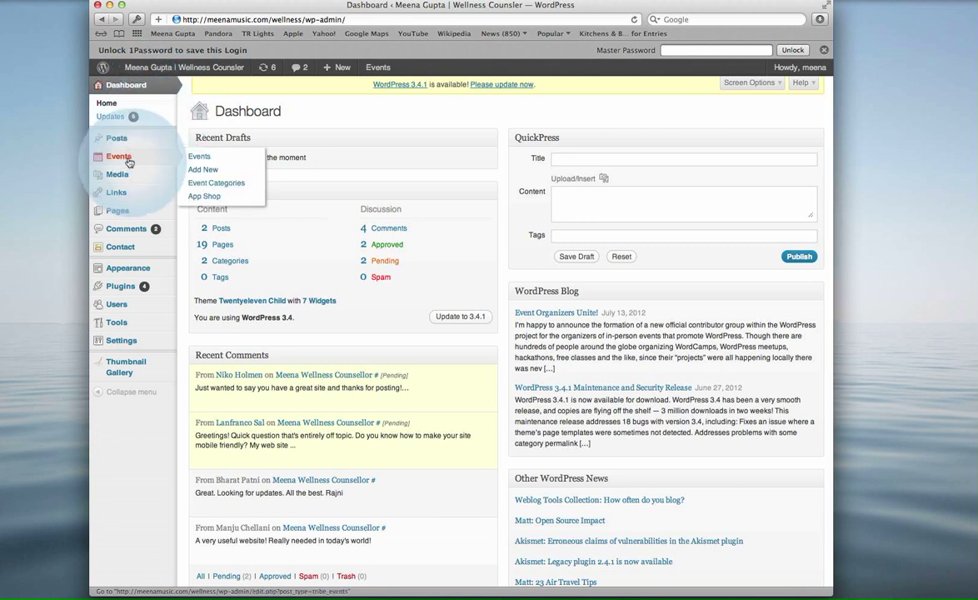
{"action": "left_click", "coordinate": [199, 158]}
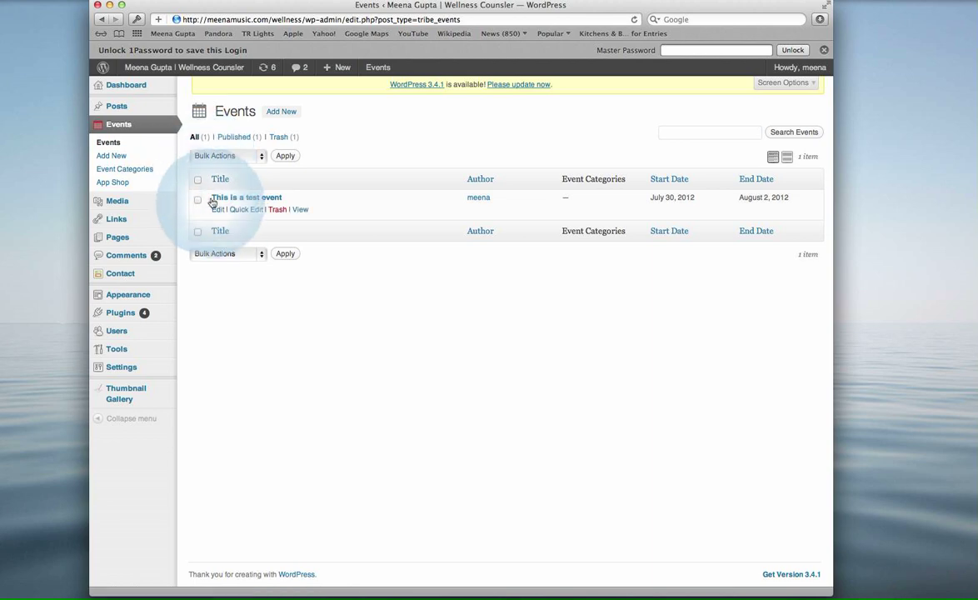
Step: Create a new event titled "Confrence" with the description "Information goes here"
{"action": "left_click", "coordinate": [117, 160]}
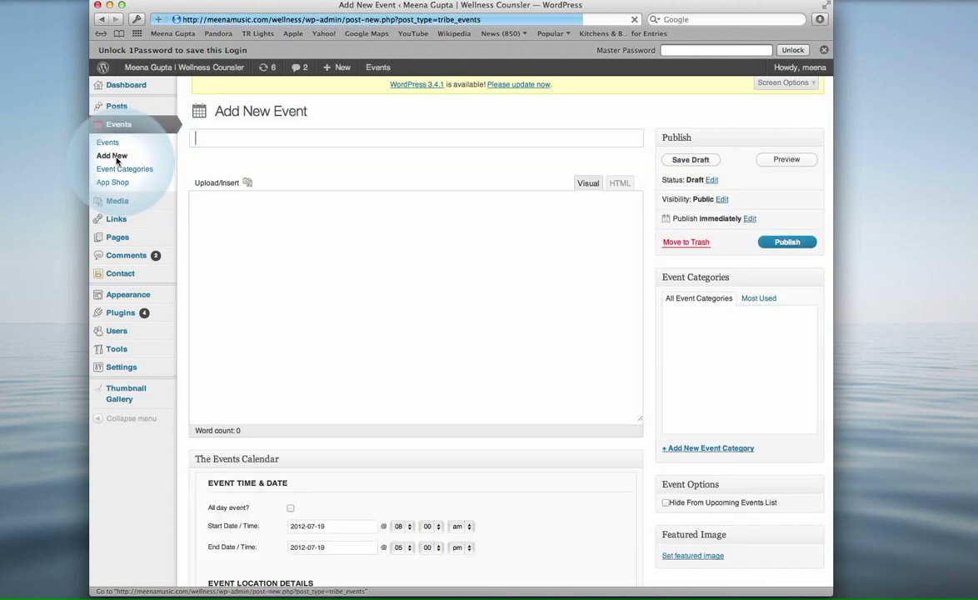
{"action": "left_click", "coordinate": [230, 138]}
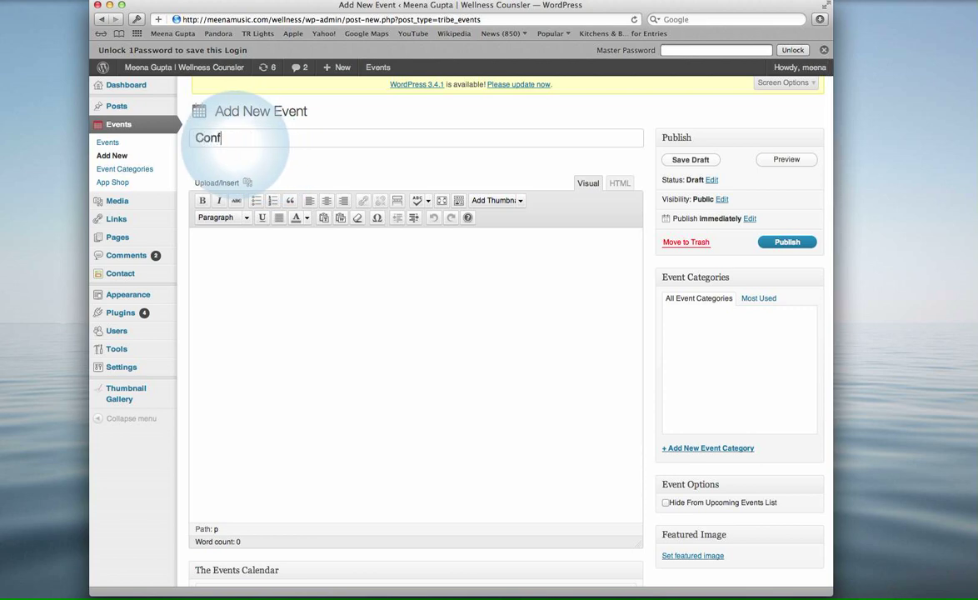
{"action": "type", "text": "Confrence"}
{"action": "left_click", "coordinate": [250, 237]}
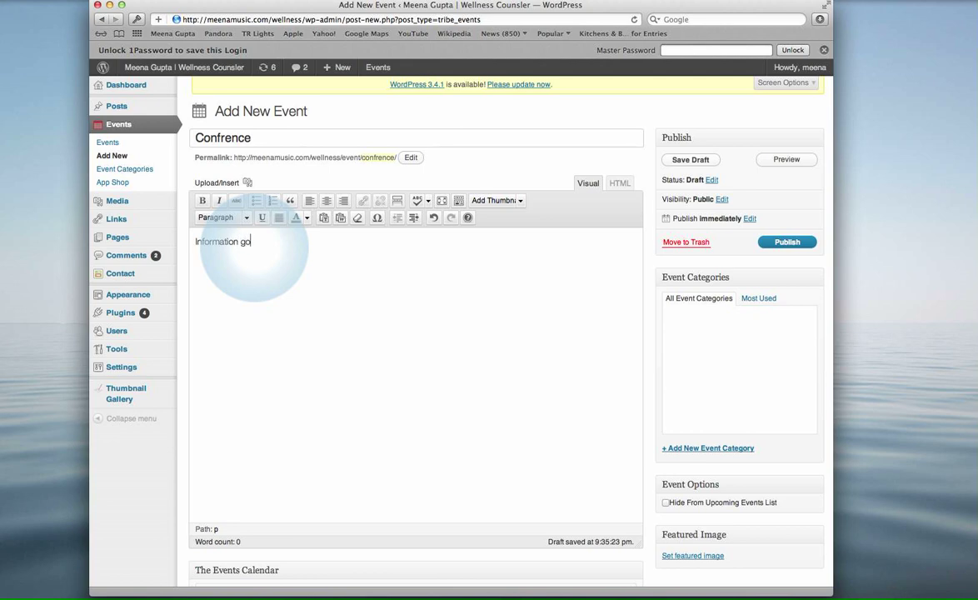
{"action": "type", "text": "Information goes here"}
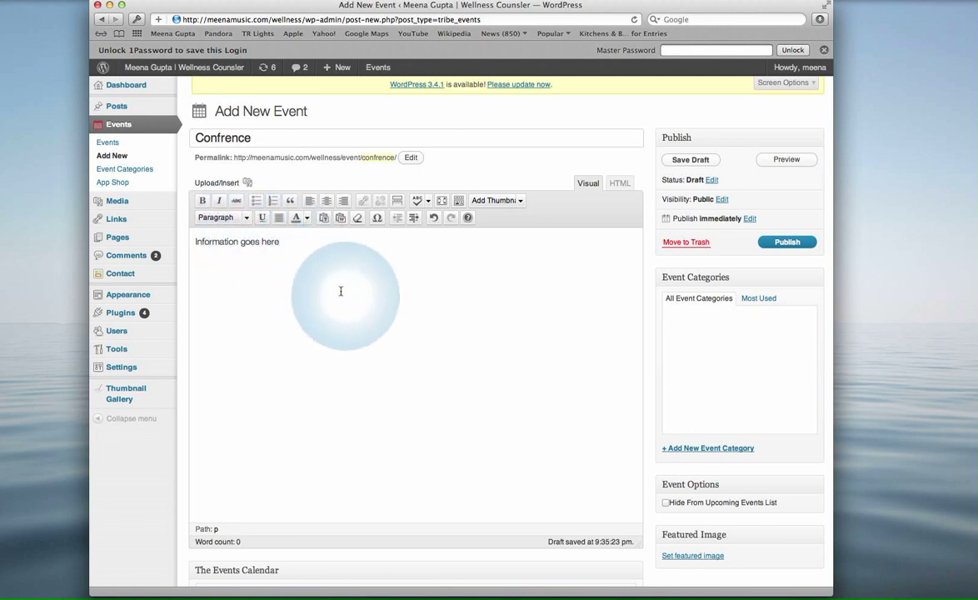
Step: Set the event's start date to 2012-07-25 and its end date to 2012-07-31
{"action": "scroll", "coordinate": [342, 289], "scroll_direction": "down", "scroll_amount": 5}
{"action": "scroll", "coordinate": [342, 289], "scroll_direction": "down", "scroll_amount": 8}
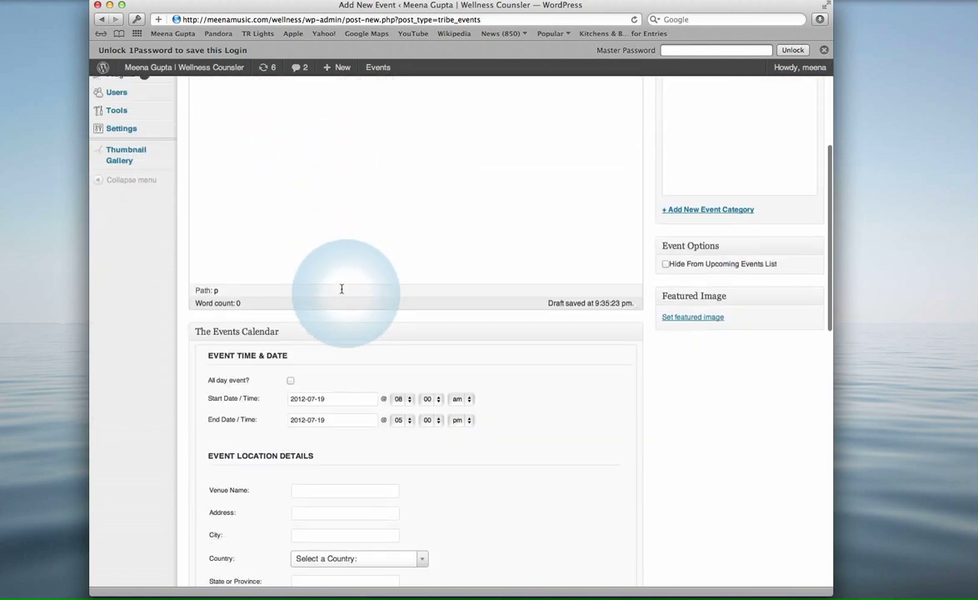
{"action": "scroll", "coordinate": [342, 289], "scroll_direction": "down", "scroll_amount": 3}
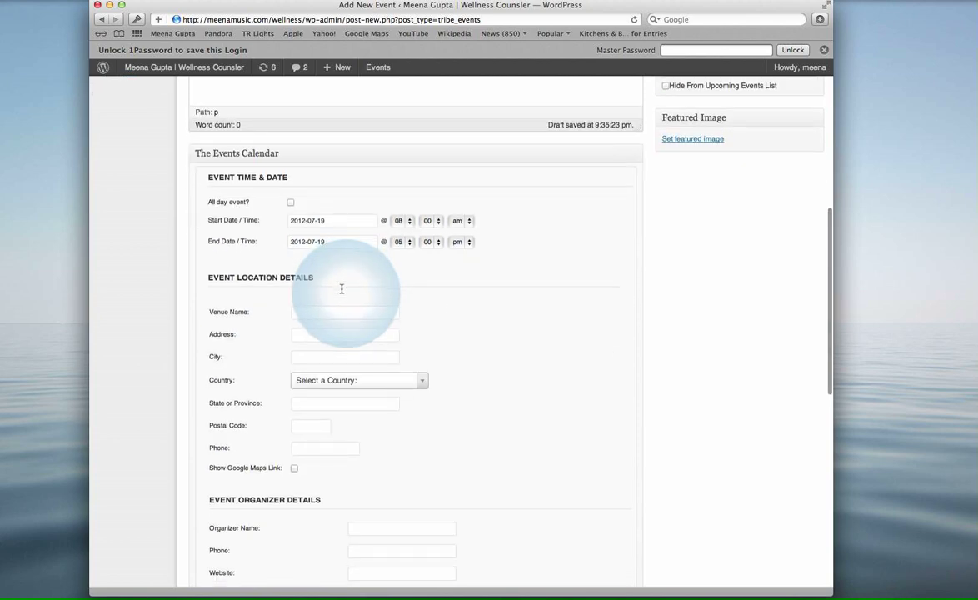
{"action": "scroll", "coordinate": [341, 289], "scroll_direction": "down", "scroll_amount": 2}
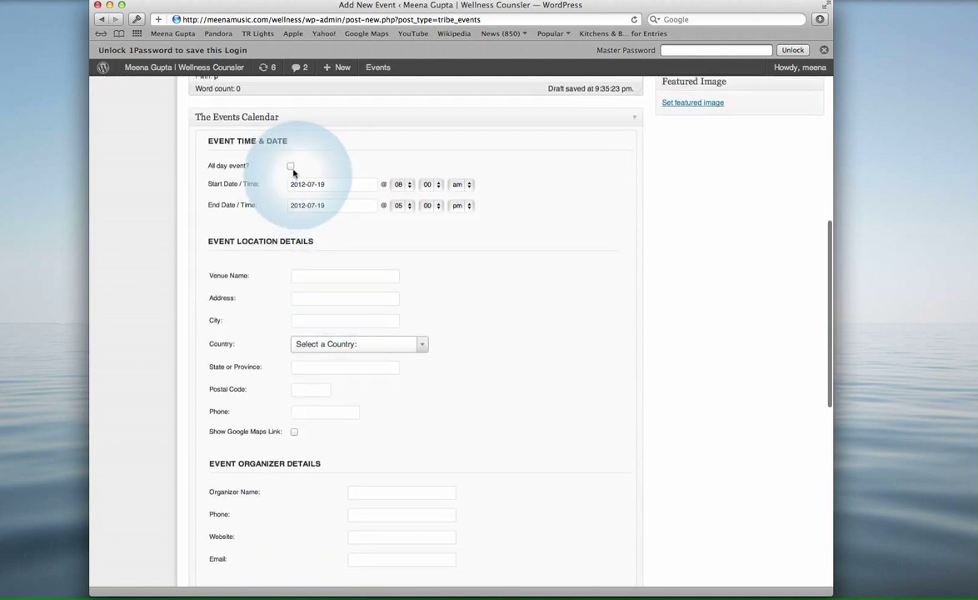
{"action": "left_click", "coordinate": [352, 185]}
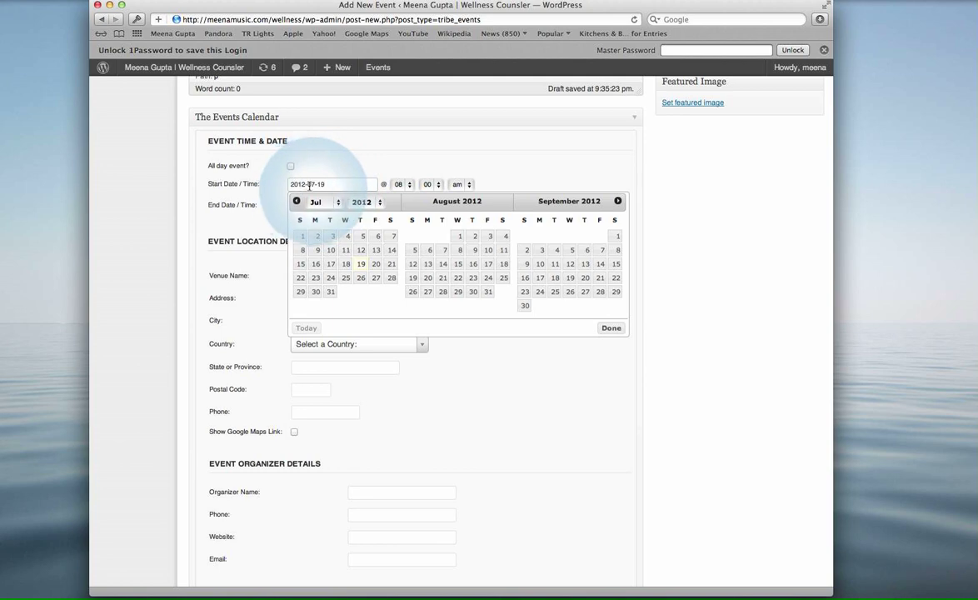
{"action": "left_click", "coordinate": [345, 278]}
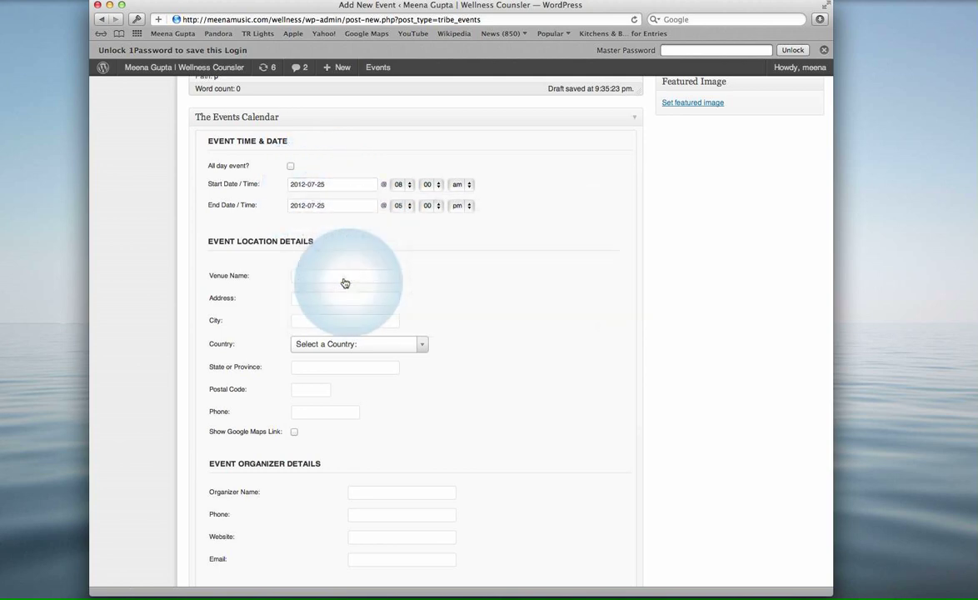
{"action": "left_click", "coordinate": [338, 207]}
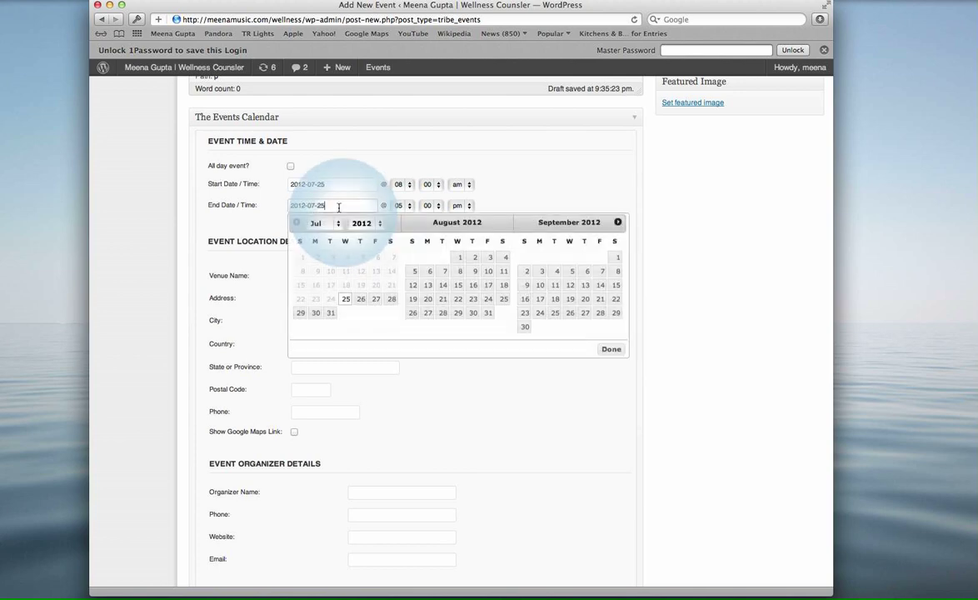
{"action": "left_click", "coordinate": [330, 313]}
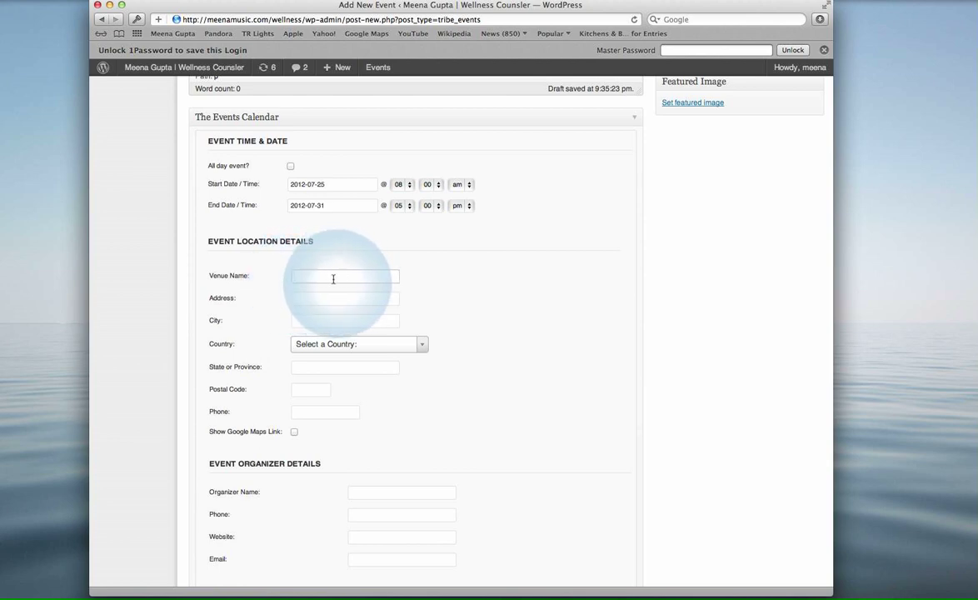
Step: Enable the Google Maps link in the event location details, leaving the country unselected
{"action": "left_click", "coordinate": [332, 349]}
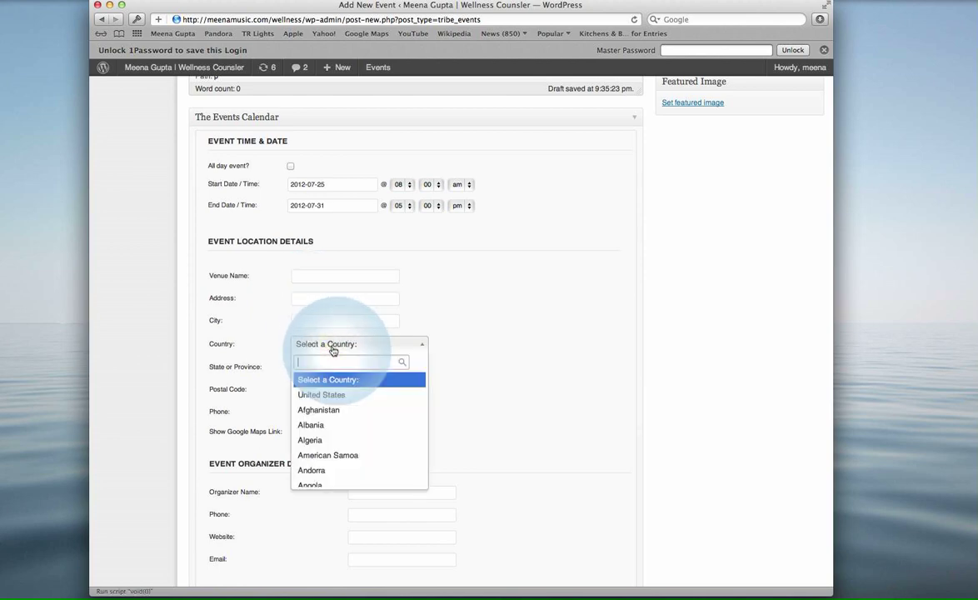
{"action": "left_click", "coordinate": [442, 321]}
{"action": "scroll", "coordinate": [308, 324], "scroll_direction": "down", "scroll_amount": 1}
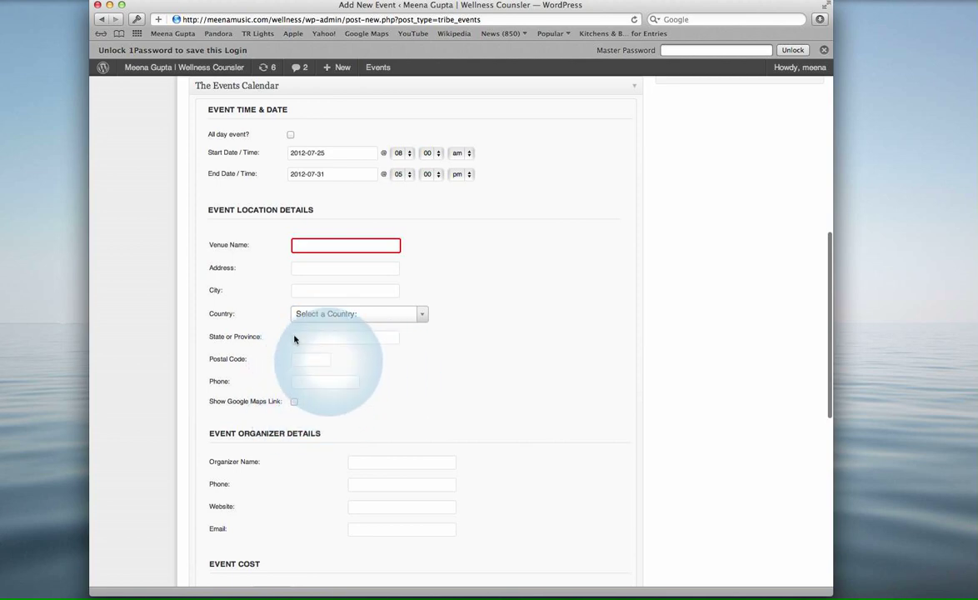
{"action": "left_click", "coordinate": [294, 406]}
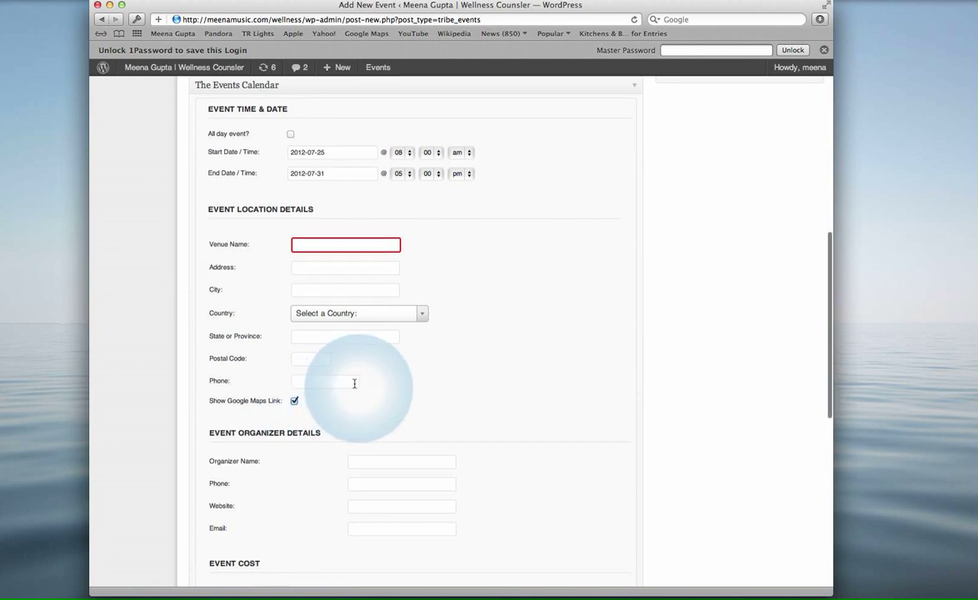
Step: Leave the organizer details and cost blank and enter "One sentence excerpt." as the event's excerpt
{"action": "scroll", "coordinate": [355, 383], "scroll_direction": "down", "scroll_amount": 5}
{"action": "scroll", "coordinate": [354, 384], "scroll_direction": "down", "scroll_amount": 6}
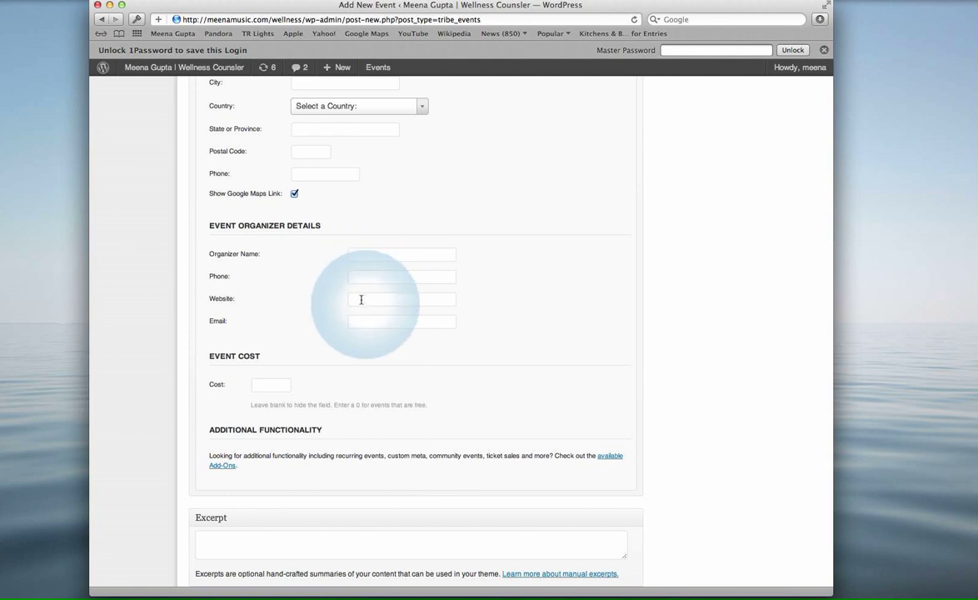
{"action": "scroll", "coordinate": [348, 326], "scroll_direction": "down", "scroll_amount": 2}
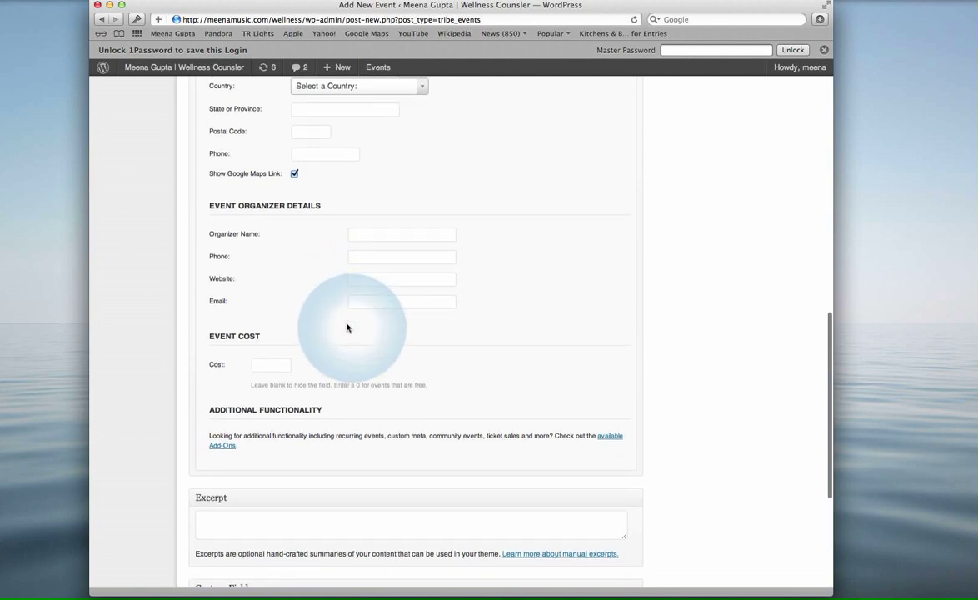
{"action": "scroll", "coordinate": [347, 328], "scroll_direction": "down", "scroll_amount": 4}
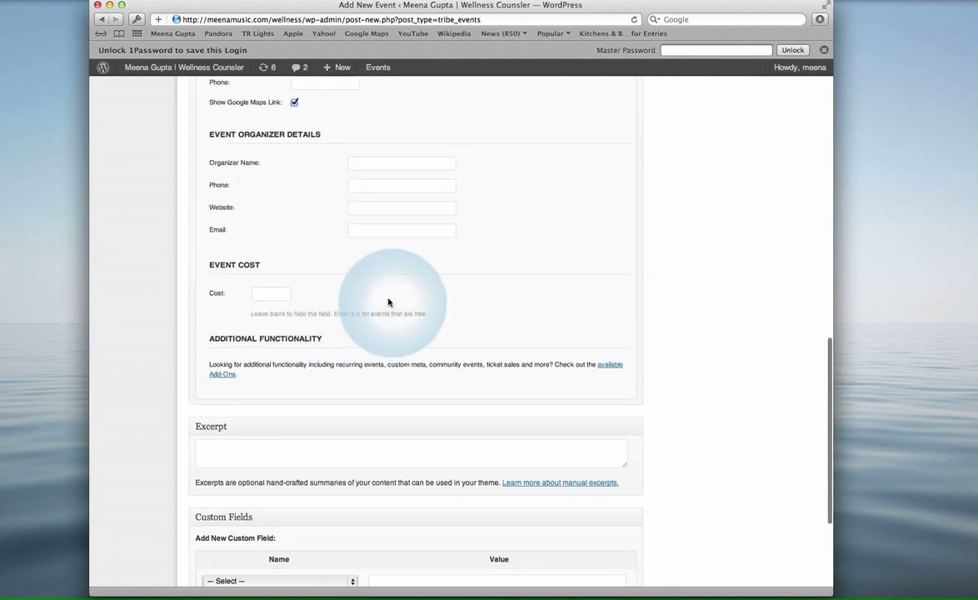
{"action": "left_click", "coordinate": [267, 296]}
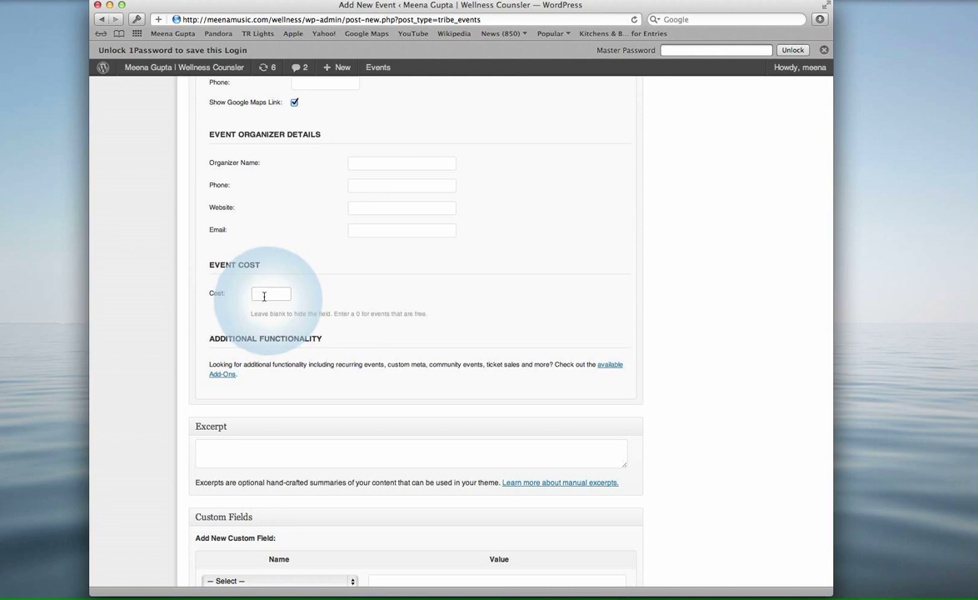
{"action": "scroll", "coordinate": [272, 302], "scroll_direction": "down", "scroll_amount": 3}
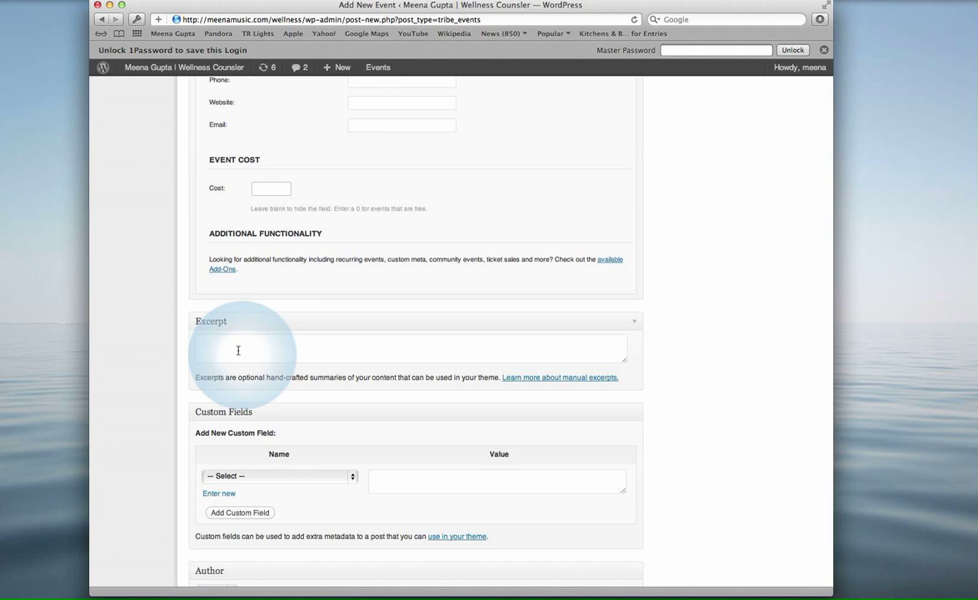
{"action": "left_click", "coordinate": [223, 350]}
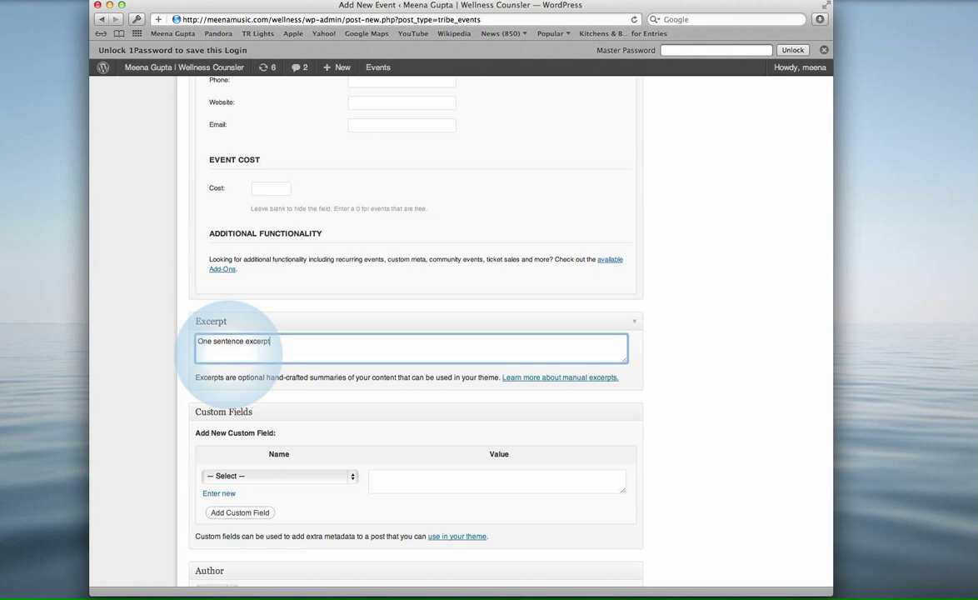
Step: Correct the spelling of the event title to "Conference" and publish the event
{"action": "scroll", "coordinate": [342, 359], "scroll_direction": "down", "scroll_amount": 3}
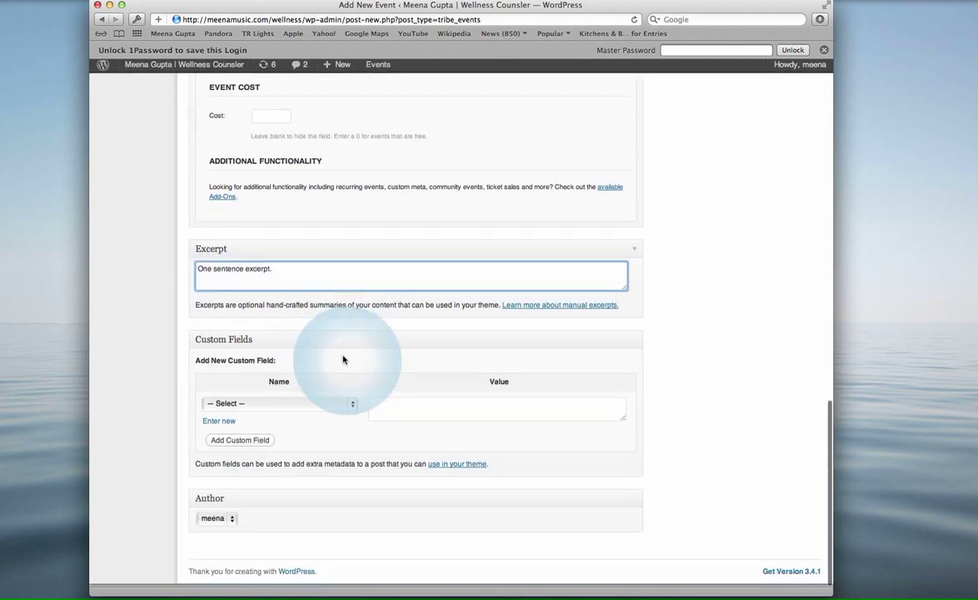
{"action": "scroll", "coordinate": [334, 351], "scroll_direction": "up", "scroll_amount": 15}
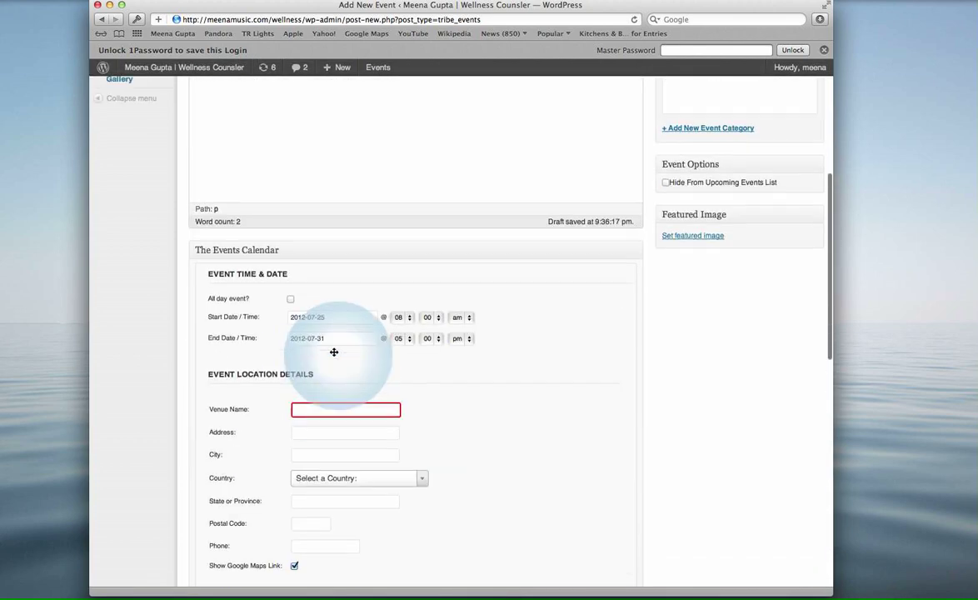
{"action": "scroll", "coordinate": [334, 352], "scroll_direction": "up", "scroll_amount": 4}
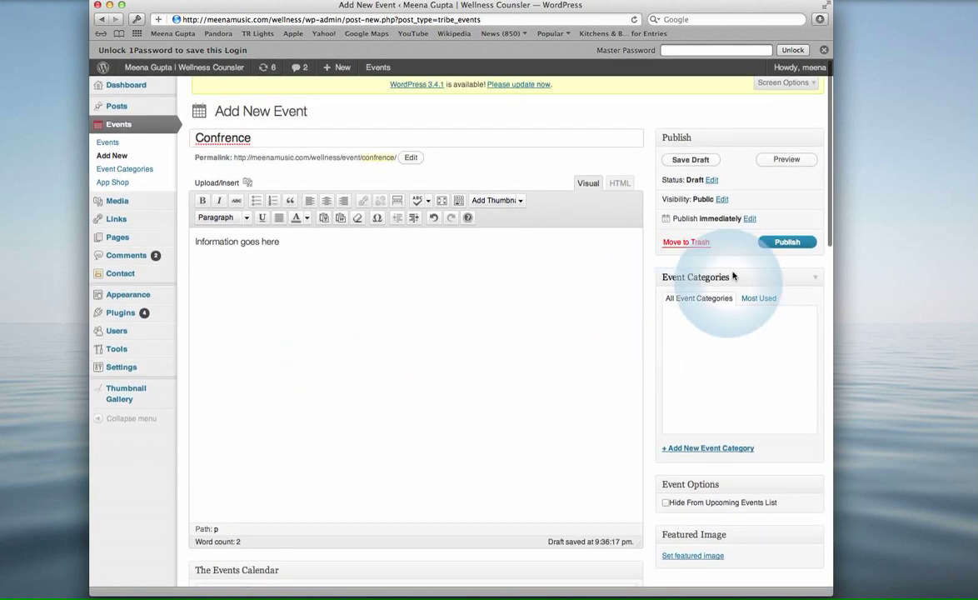
{"action": "double_click", "coordinate": [226, 139]}
{"action": "right_click", "coordinate": [236, 140]}
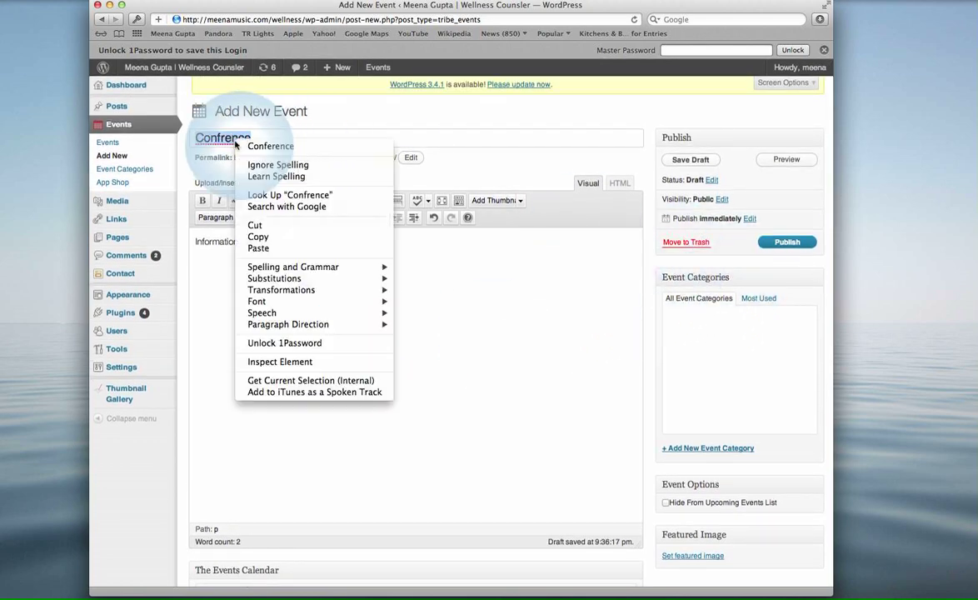
{"action": "left_click", "coordinate": [280, 147]}
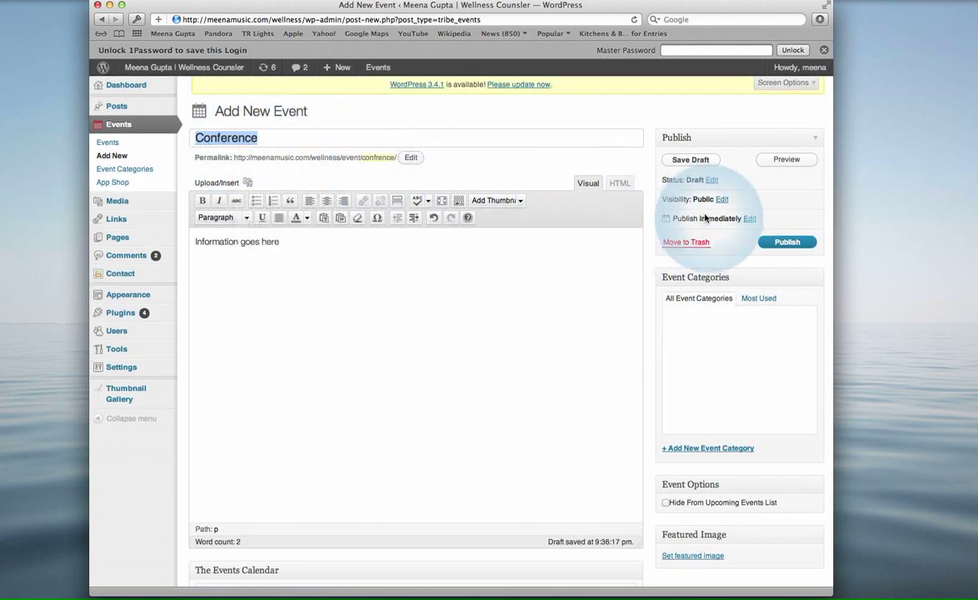
{"action": "left_click", "coordinate": [774, 245]}
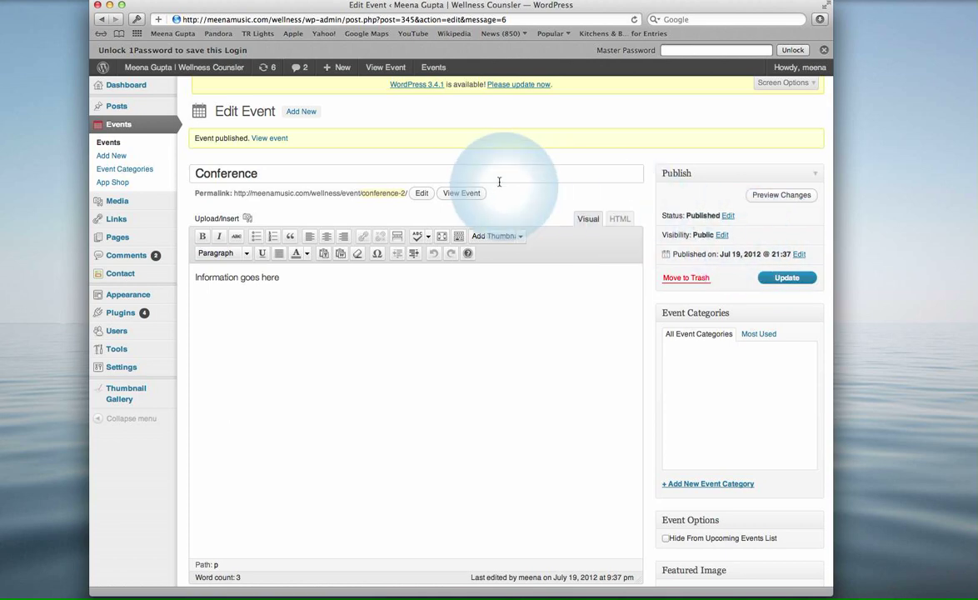
Step: Open the public site in a new tab and view the Conference event's page from Upcoming Events
{"action": "right_click", "coordinate": [201, 65]}
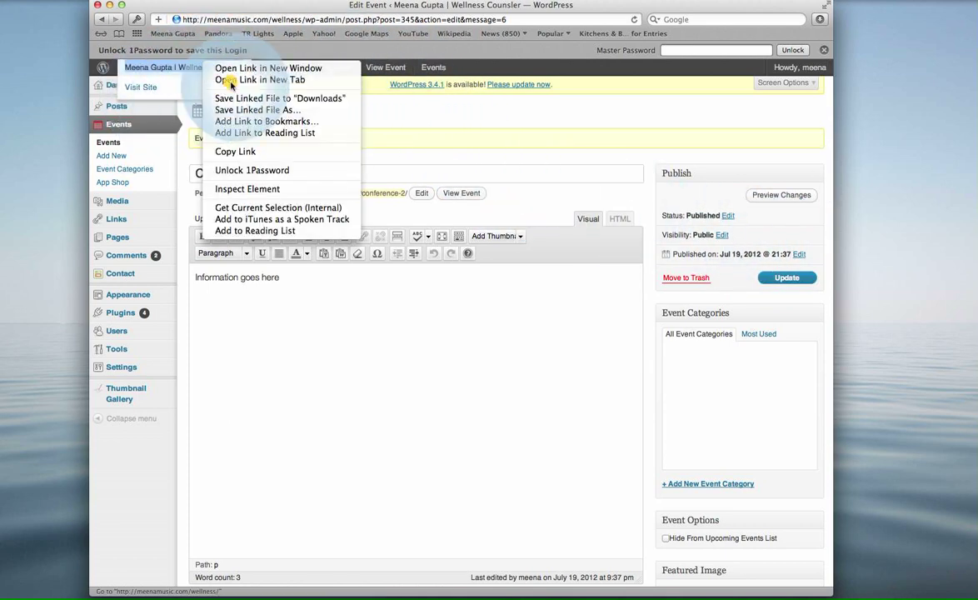
{"action": "left_click", "coordinate": [238, 80]}
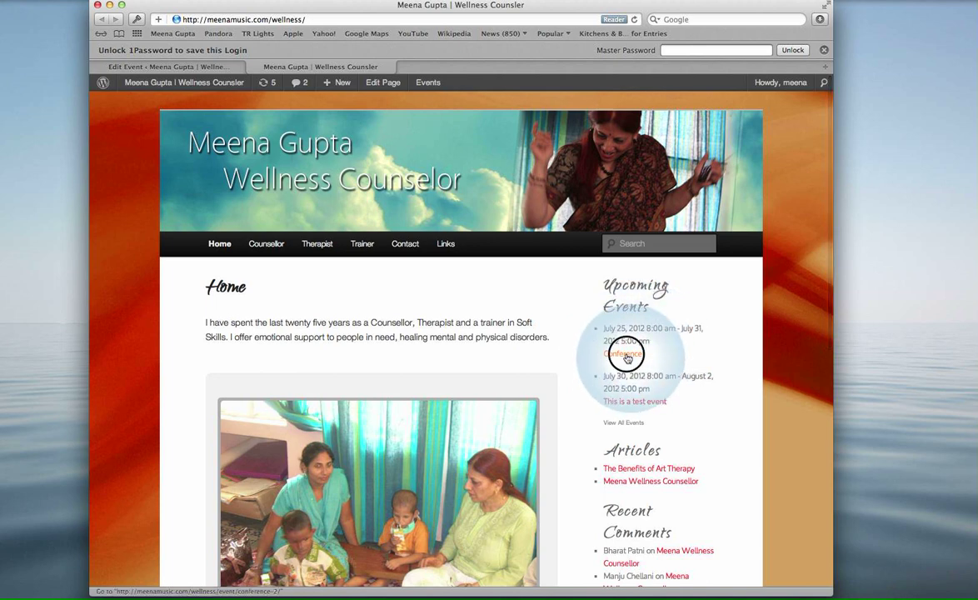
{"action": "left_click", "coordinate": [627, 355]}
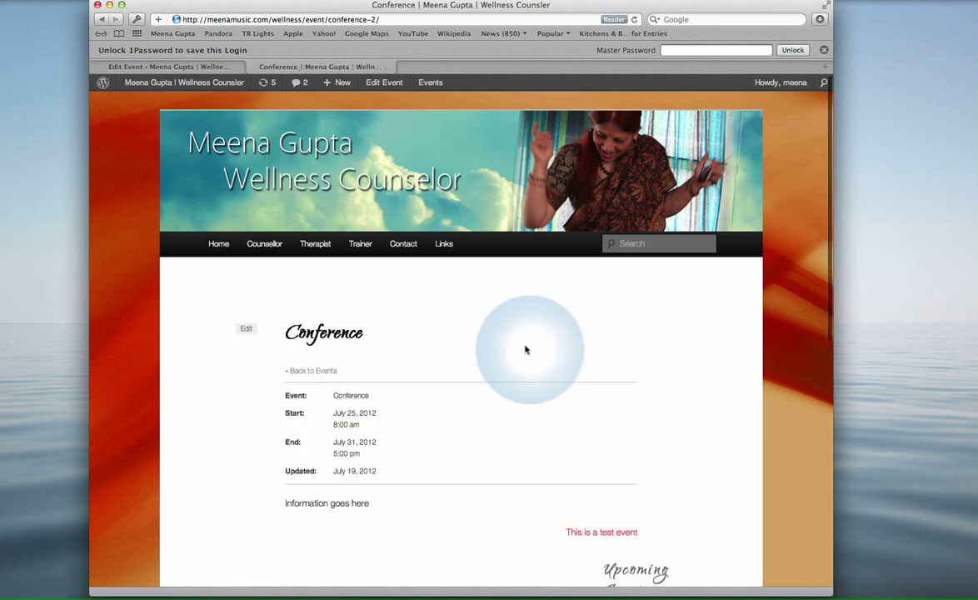
{"action": "scroll", "coordinate": [543, 351], "scroll_direction": "down", "scroll_amount": 3}
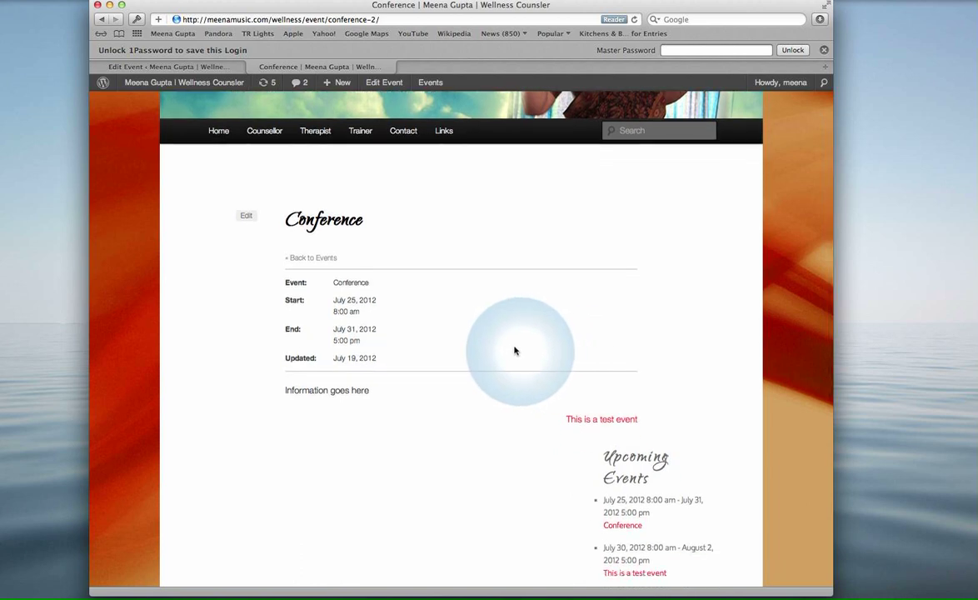
Step: View the full list of upcoming events on the public site
{"action": "scroll", "coordinate": [514, 351], "scroll_direction": "down", "scroll_amount": 7}
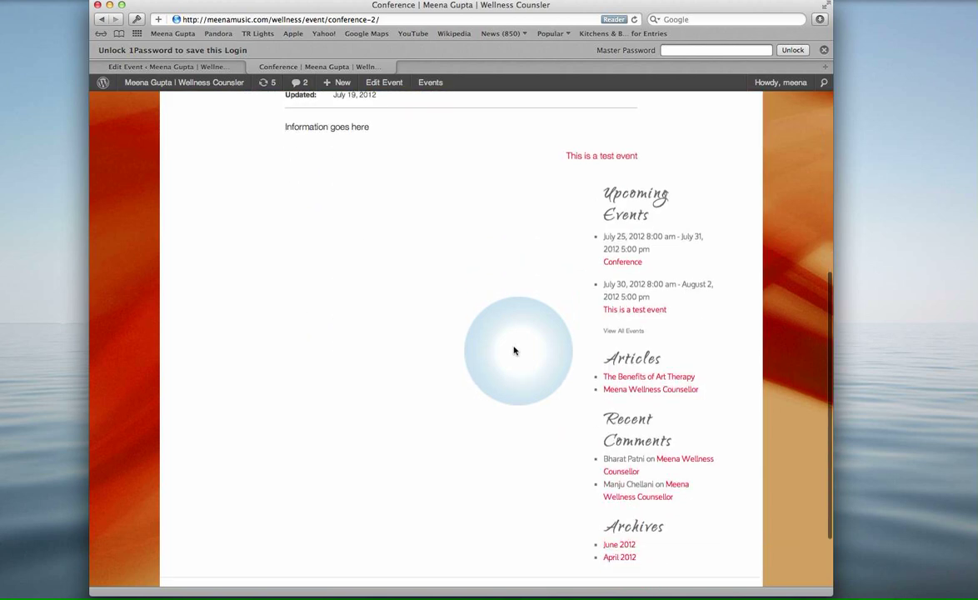
{"action": "left_click", "coordinate": [621, 333]}
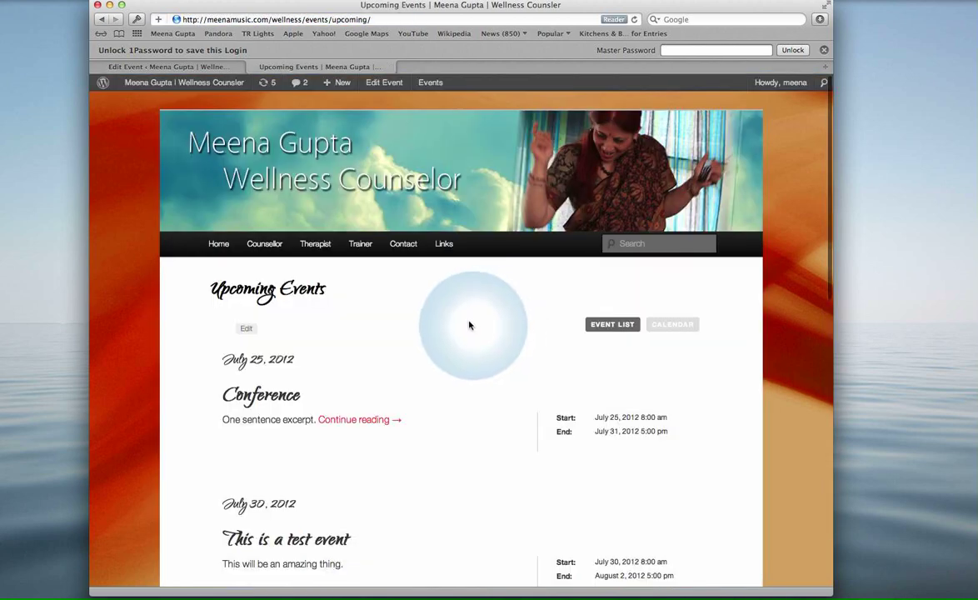
{"action": "scroll", "coordinate": [470, 326], "scroll_direction": "down", "scroll_amount": 1}
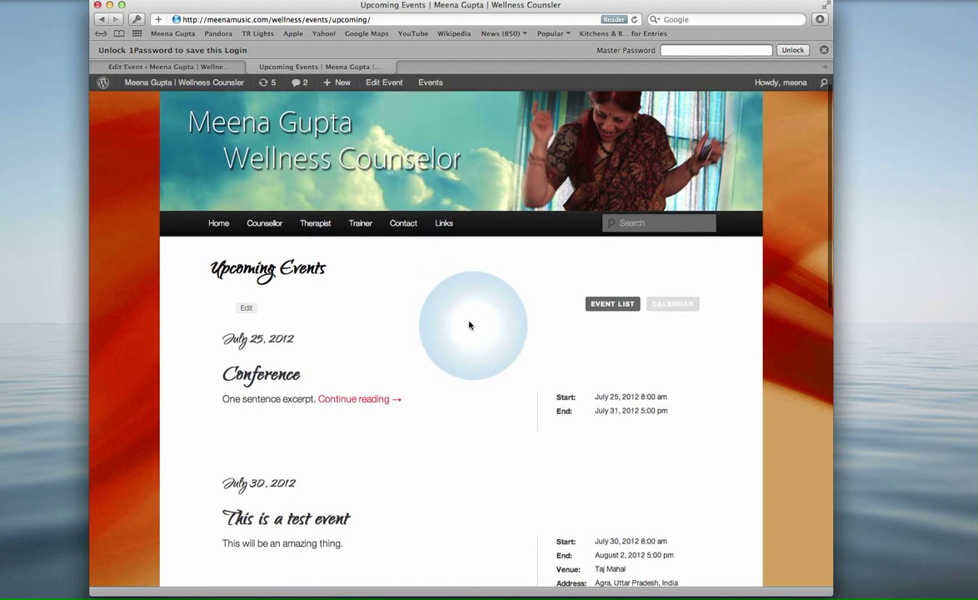
Step: Show the events as a calendar and check the July 2012 entries and previews for Conference and "This is a test event"
{"action": "left_click", "coordinate": [682, 307]}
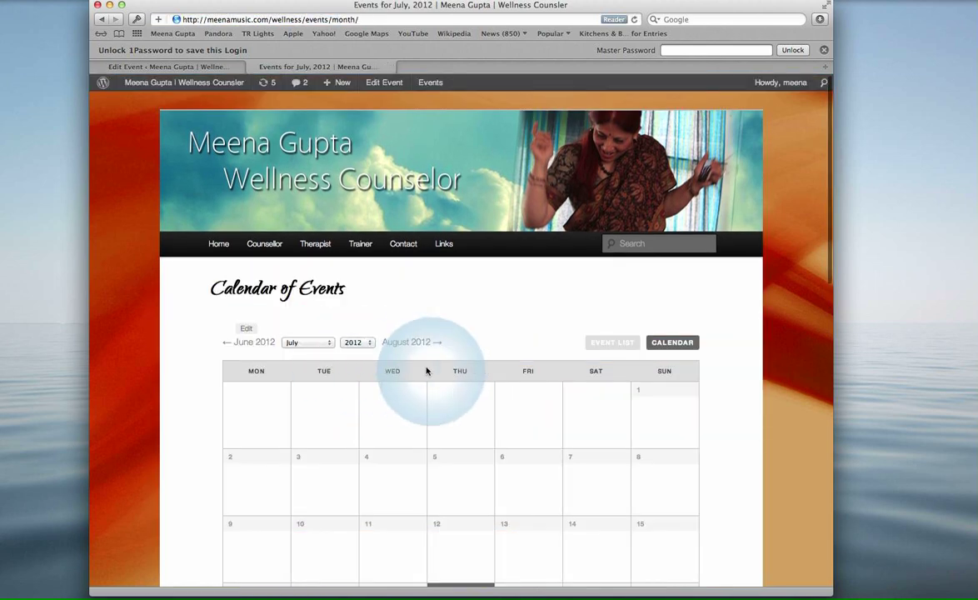
{"action": "scroll", "coordinate": [427, 371], "scroll_direction": "down", "scroll_amount": 5}
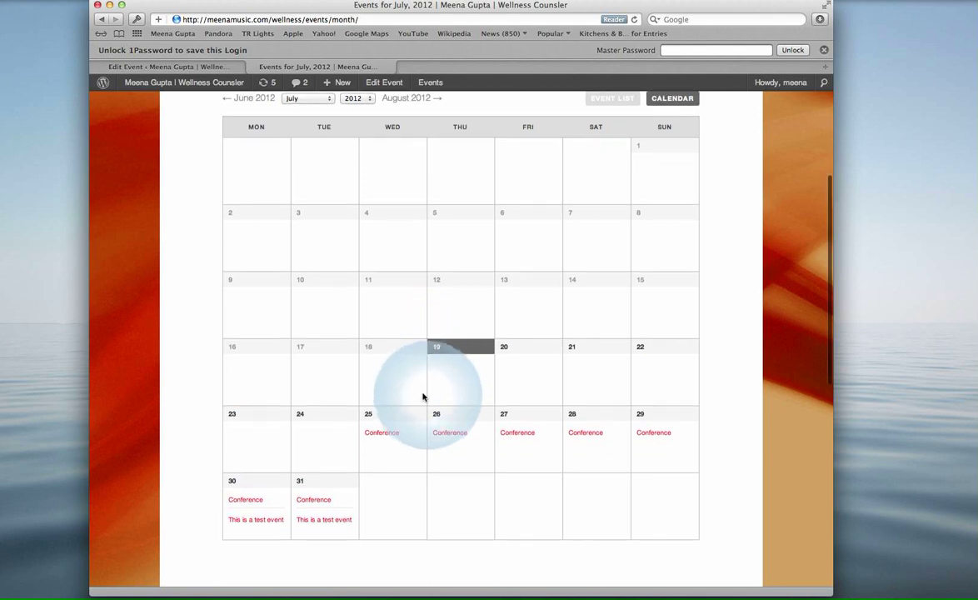
{"action": "mouse_move", "coordinate": [392, 434]}
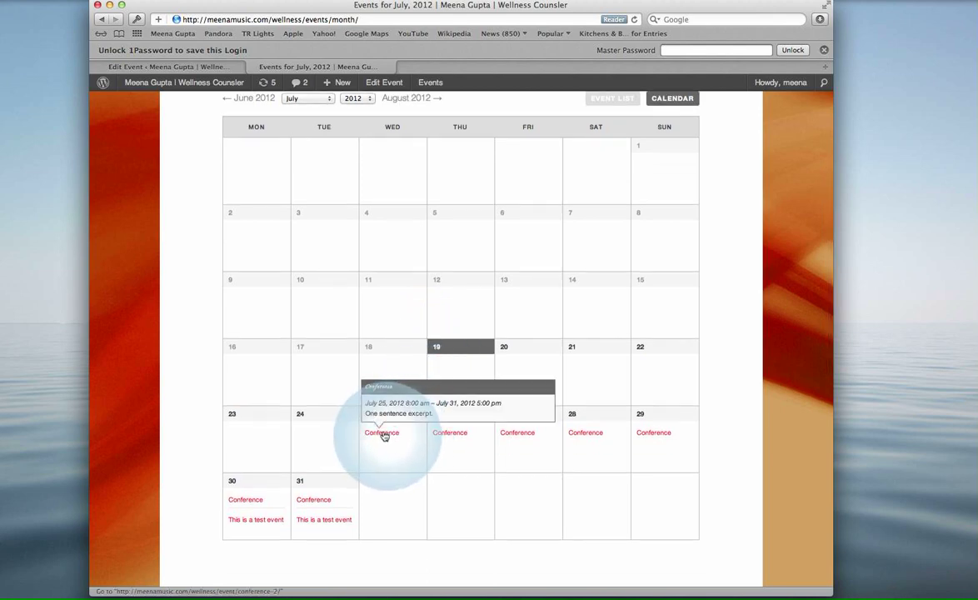
{"action": "mouse_move", "coordinate": [446, 440]}
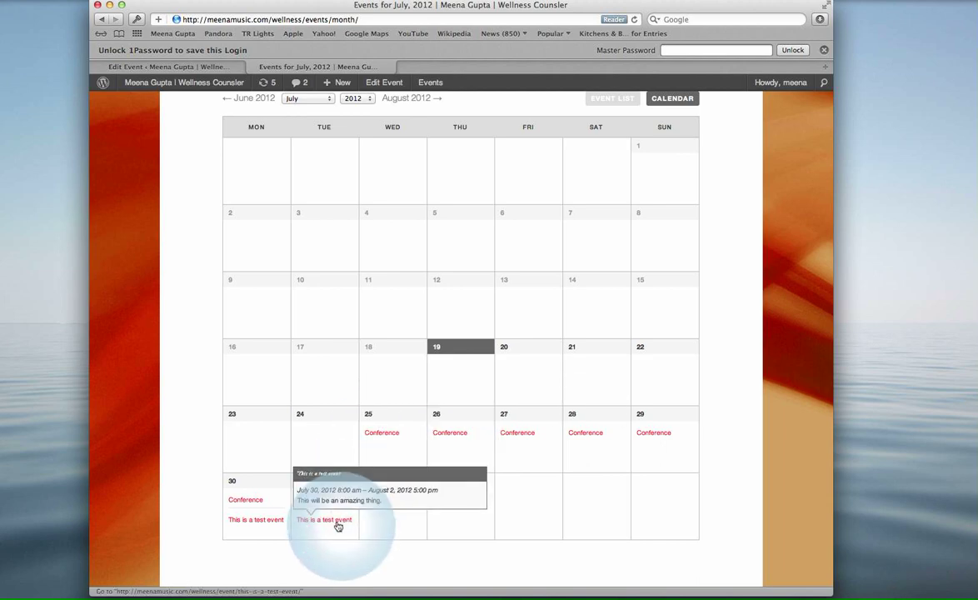
{"action": "scroll", "coordinate": [457, 381], "scroll_direction": "up", "scroll_amount": 3}
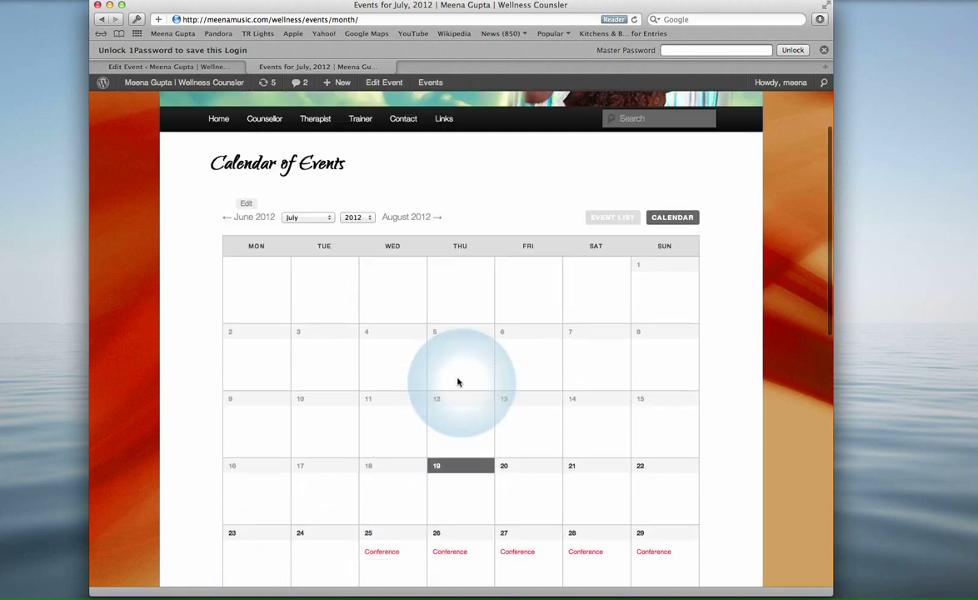
Step: Switch the events page back to the event list and review both upcoming events
{"action": "left_click", "coordinate": [613, 219]}
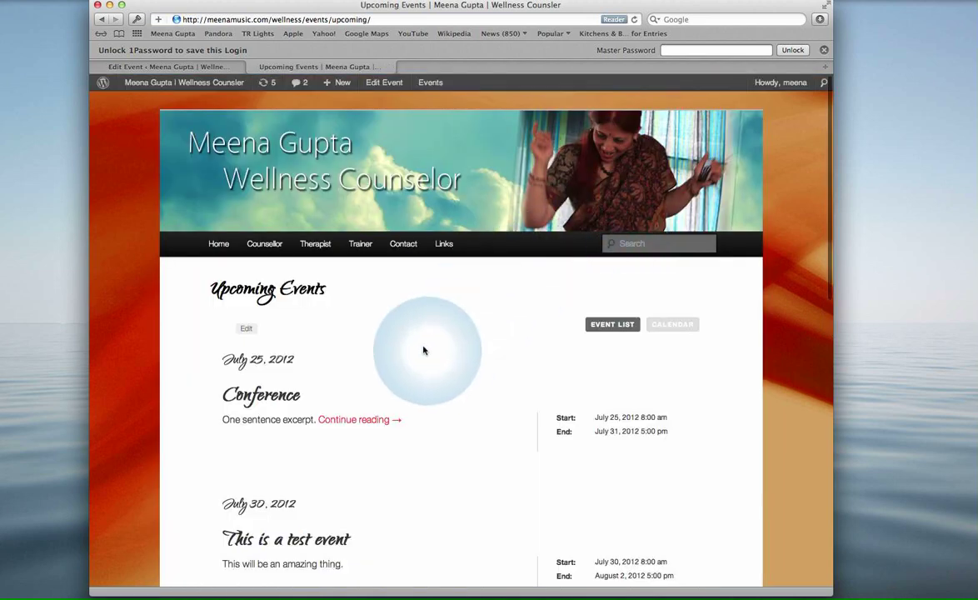
{"action": "scroll", "coordinate": [423, 350], "scroll_direction": "down", "scroll_amount": 3}
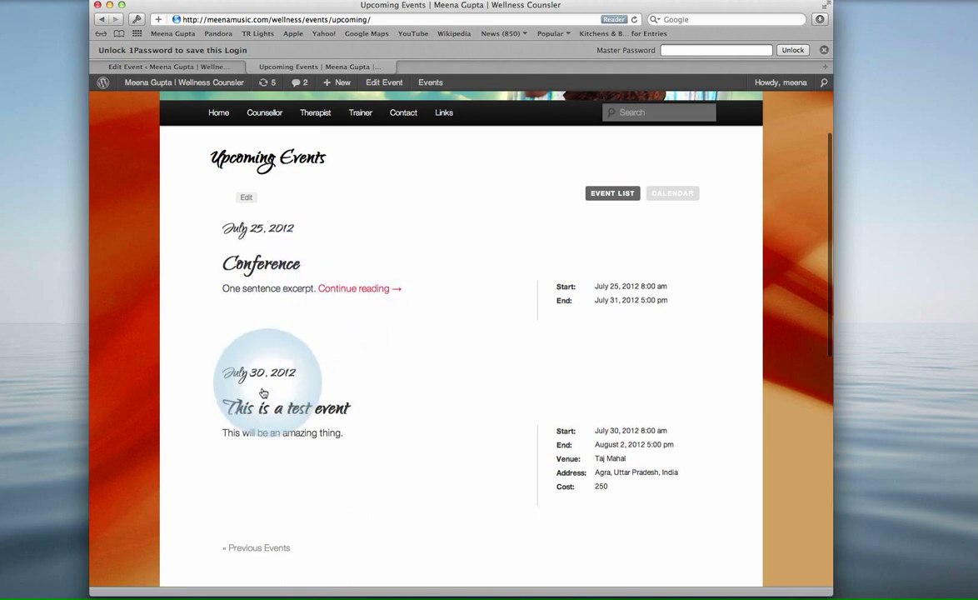
{"action": "scroll", "coordinate": [350, 328], "scroll_direction": "up", "scroll_amount": 3}
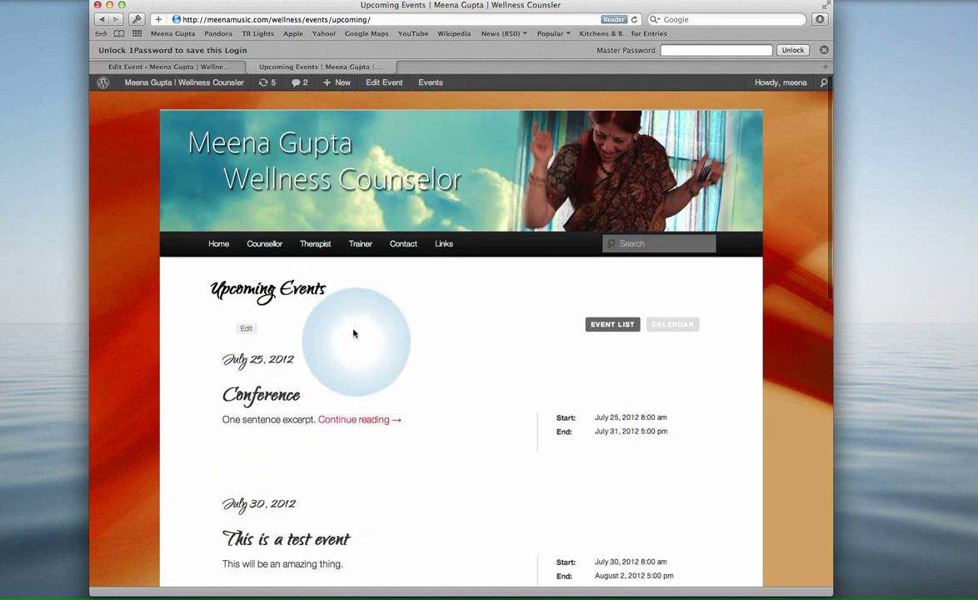
{"action": "left_click", "coordinate": [231, 68]}
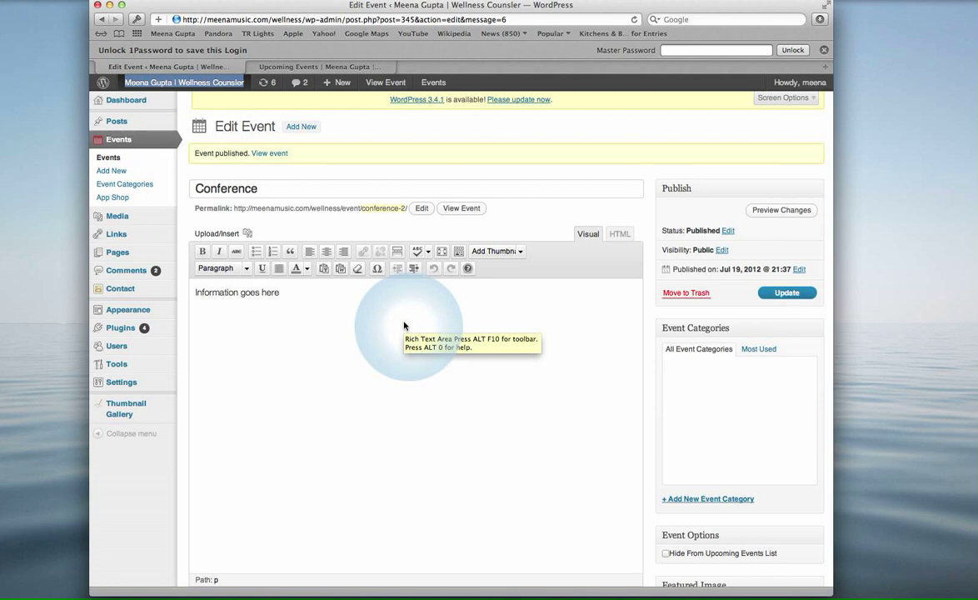
{"action": "left_click", "coordinate": [338, 70]}
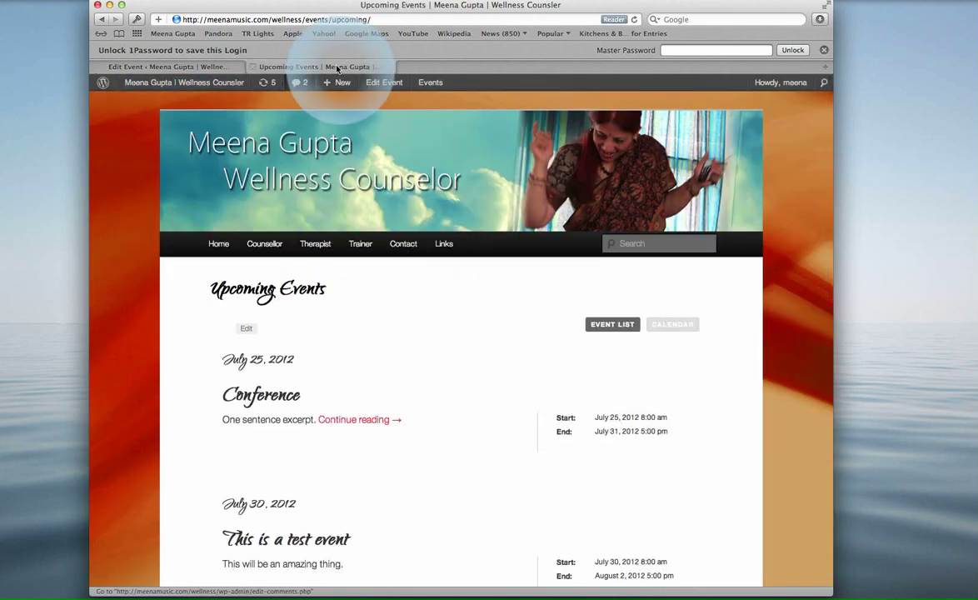
Step: Go to the public site's home page and view its Links page
{"action": "left_click", "coordinate": [247, 193]}
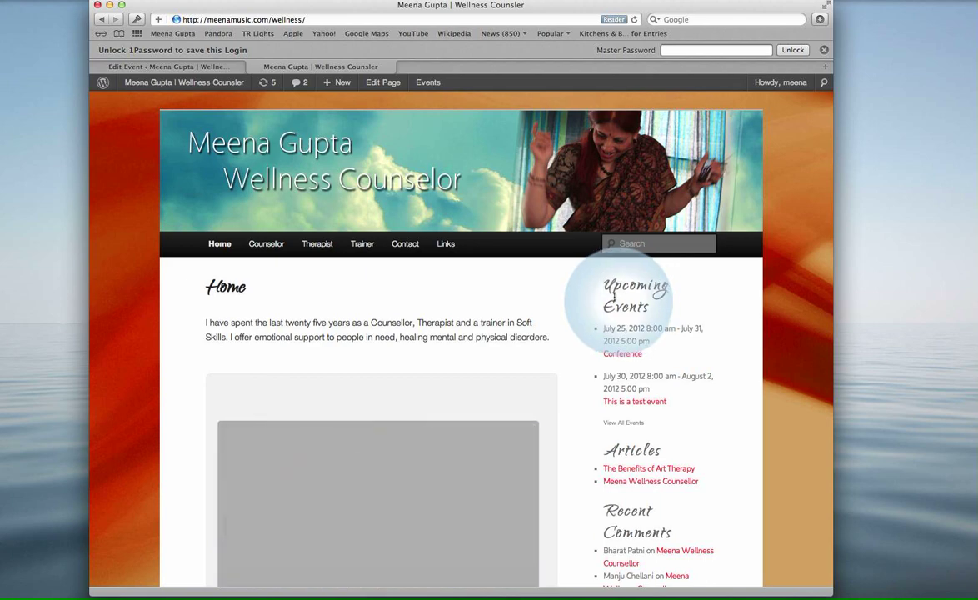
{"action": "scroll", "coordinate": [622, 298], "scroll_direction": "down", "scroll_amount": 3}
{"action": "scroll", "coordinate": [616, 296], "scroll_direction": "up", "scroll_amount": 1}
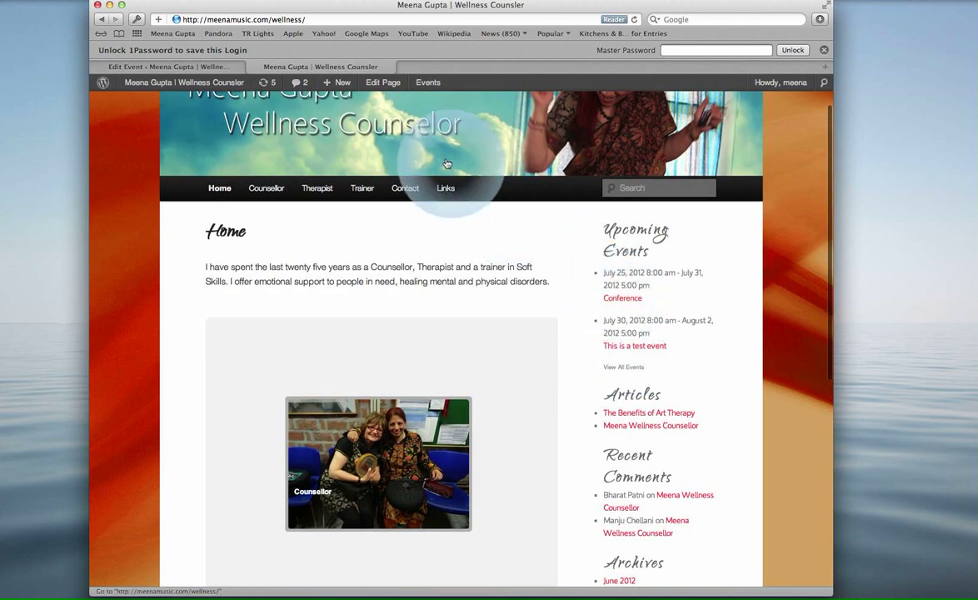
{"action": "left_click", "coordinate": [446, 189]}
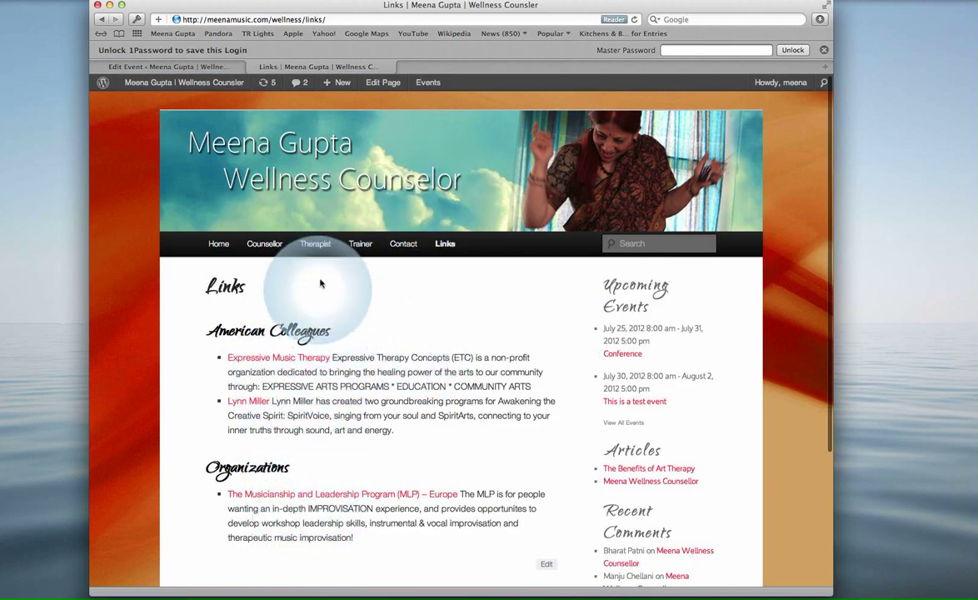
Step: Go to the site's admin dashboard and open the list of all links
{"action": "mouse_move", "coordinate": [200, 90]}
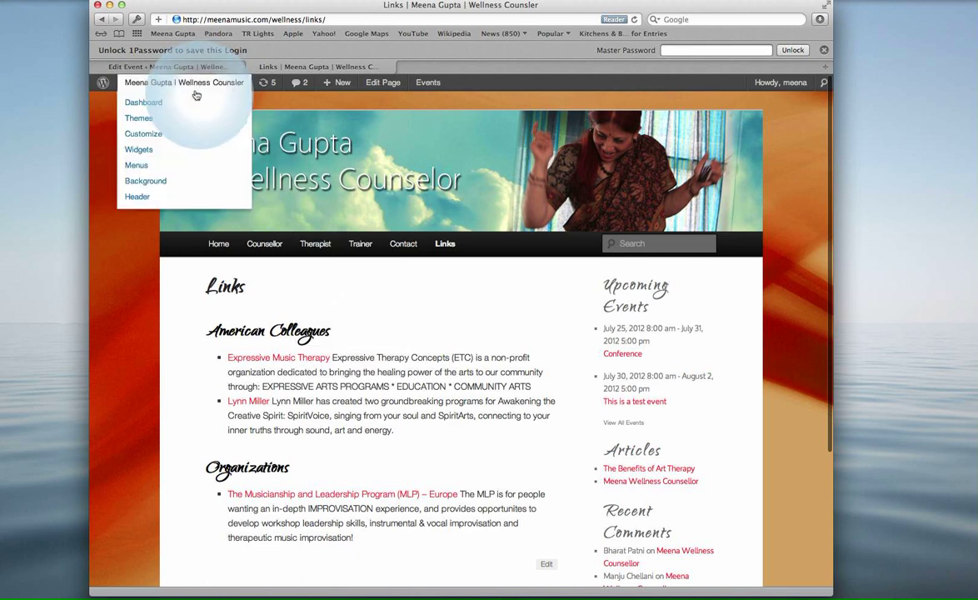
{"action": "left_click", "coordinate": [198, 87]}
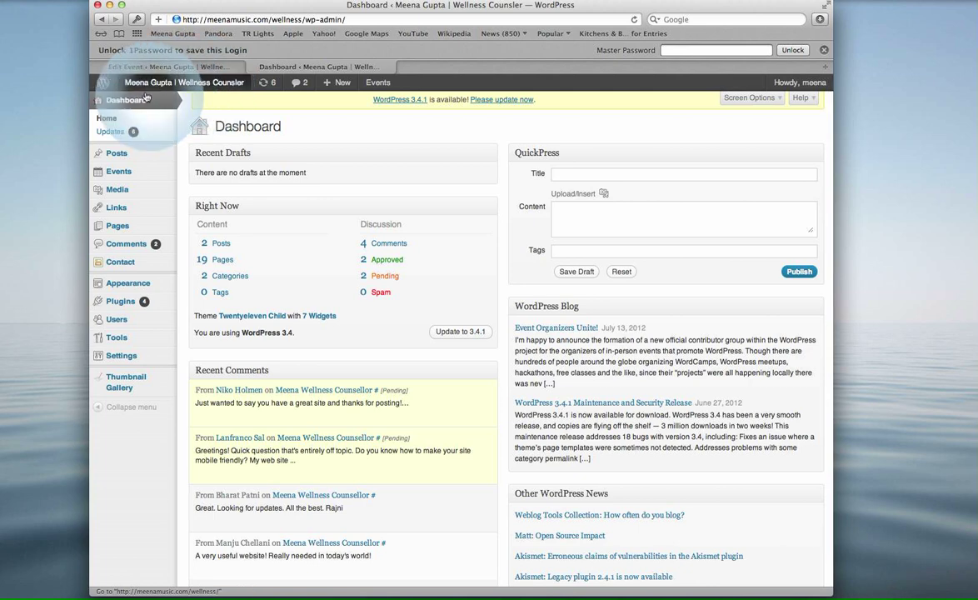
{"action": "mouse_move", "coordinate": [122, 214]}
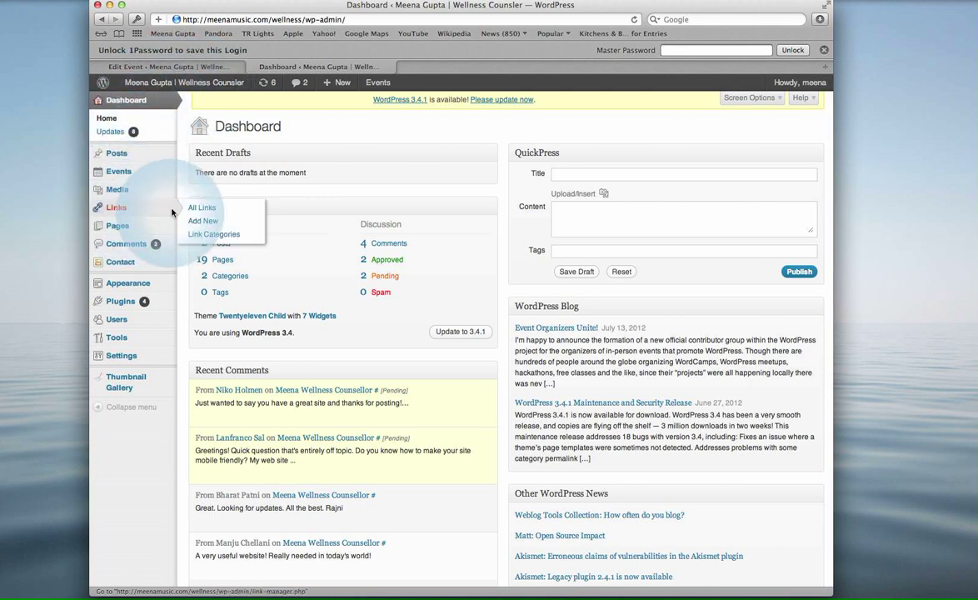
{"action": "left_click", "coordinate": [200, 208]}
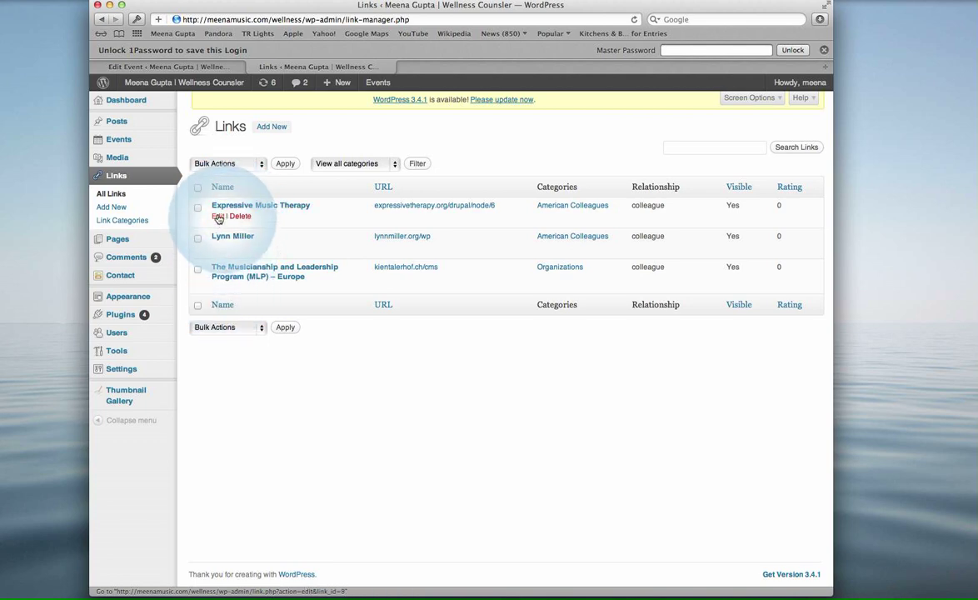
Step: Start a new link and name it "Jill Carter Design - Website Design"
{"action": "left_click", "coordinate": [122, 212]}
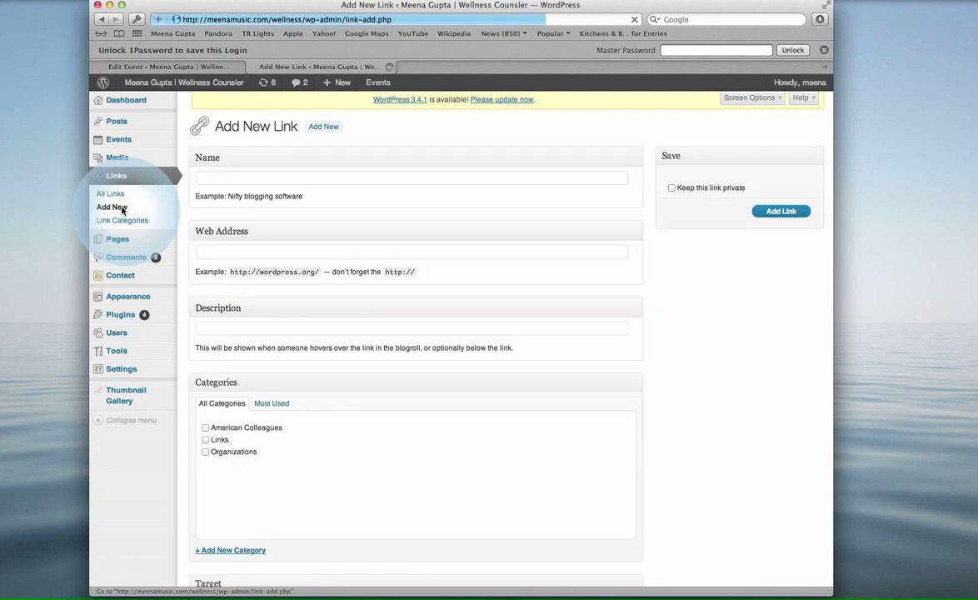
{"action": "left_click", "coordinate": [249, 180]}
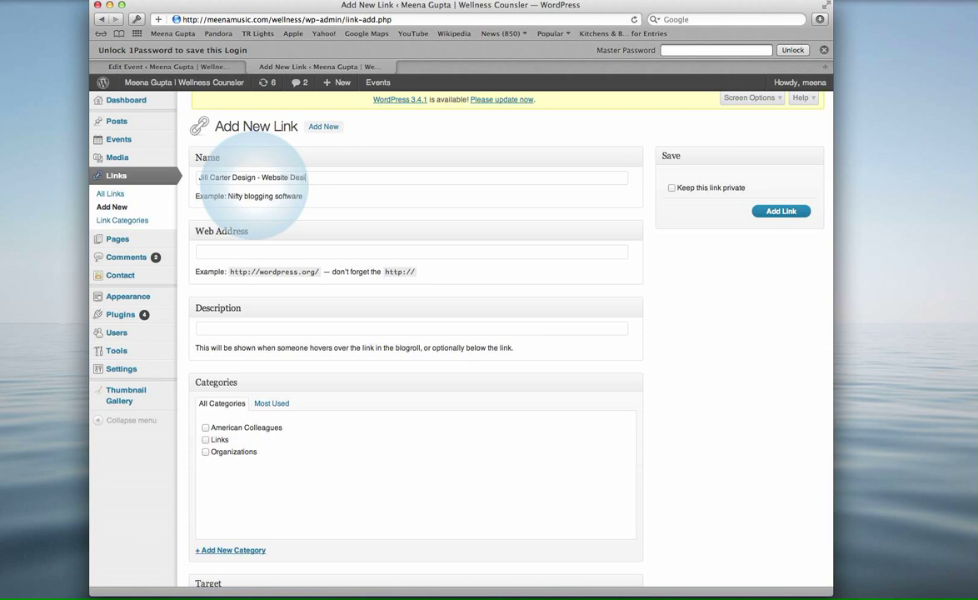
{"action": "left_click", "coordinate": [226, 250]}
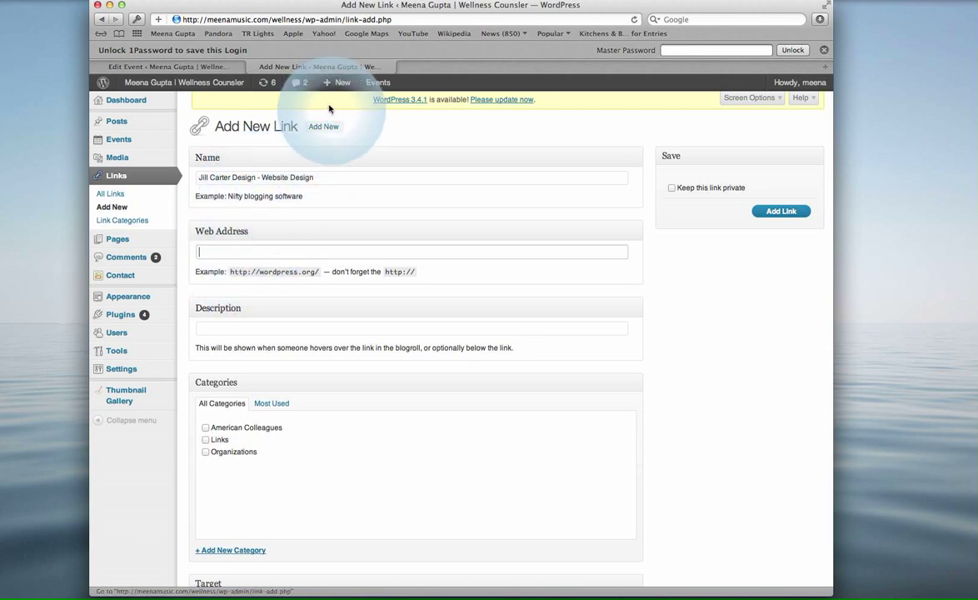
{"action": "key", "text": "super+t"}
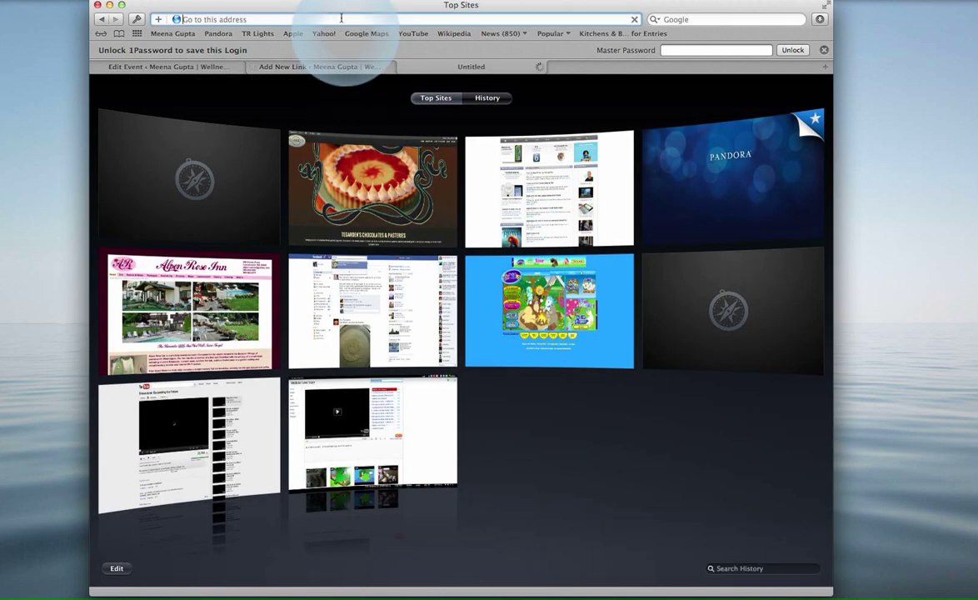
{"action": "type", "text": "jillcarterdesign.com/"}
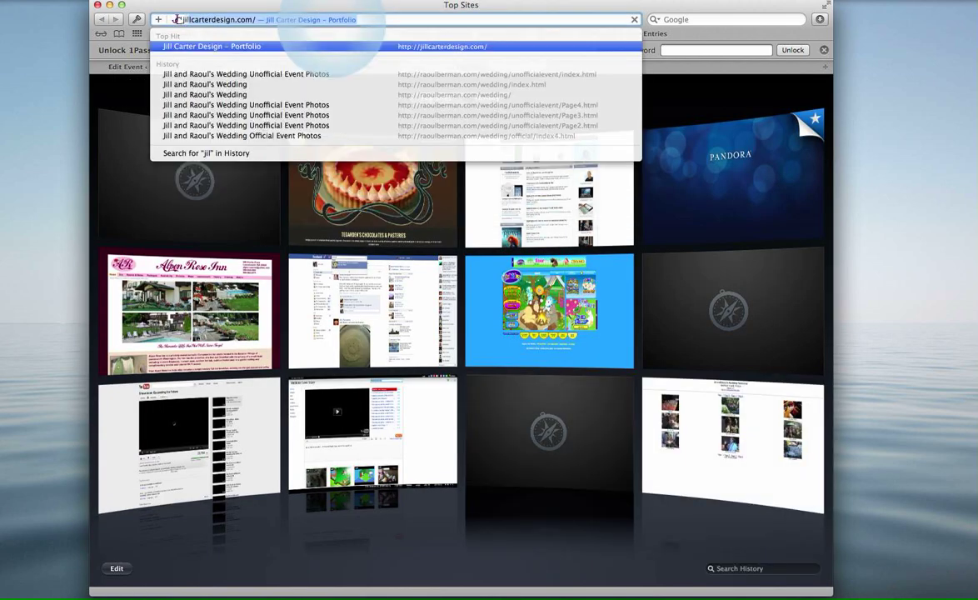
{"action": "key", "text": "Return"}
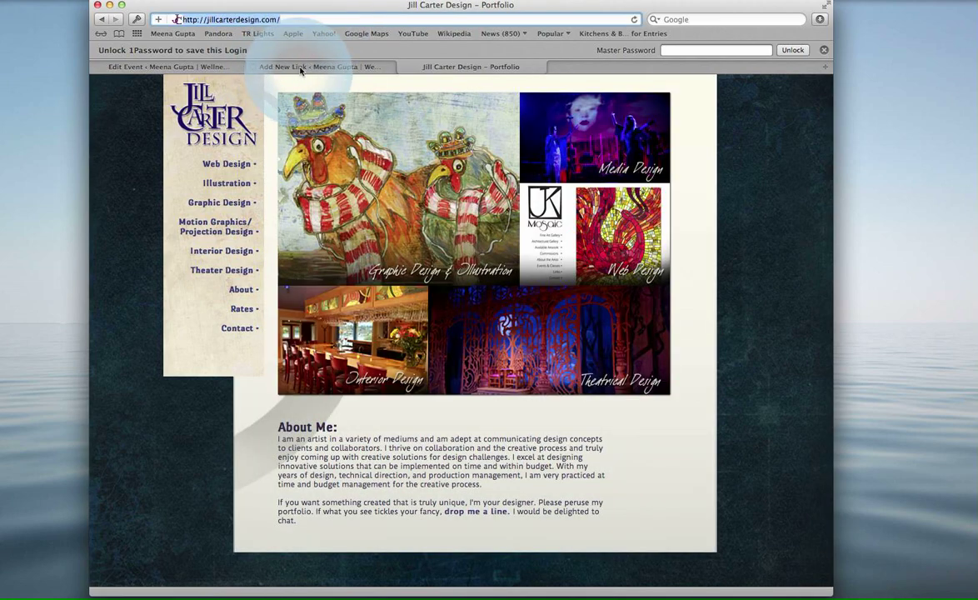
{"action": "left_click", "coordinate": [404, 68]}
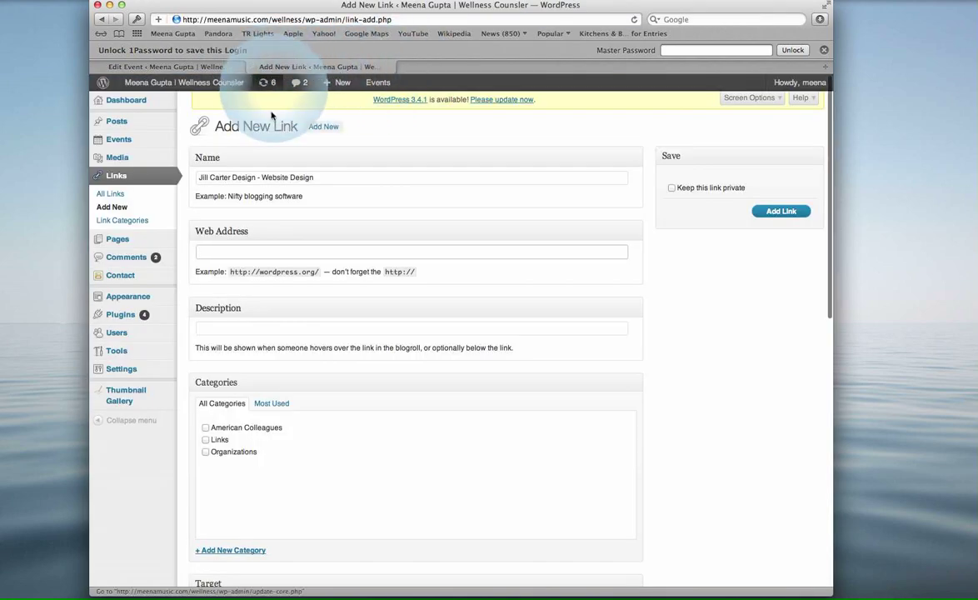
{"action": "type", "text": "http://jillcarterdesign.com/"}
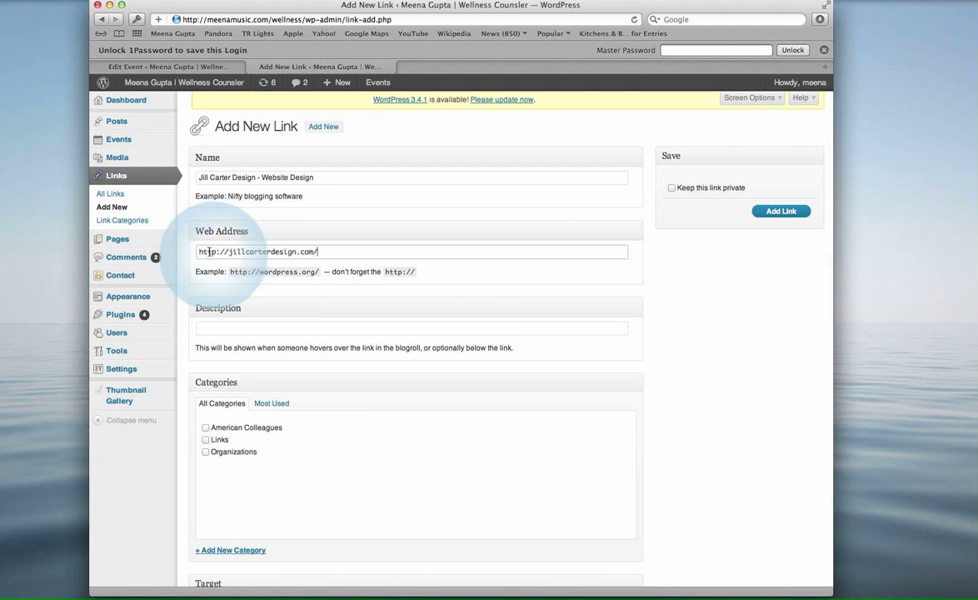
Step: Enter the description "Wordpress based websites." and assign the new link to the Links category
{"action": "left_click", "coordinate": [216, 327]}
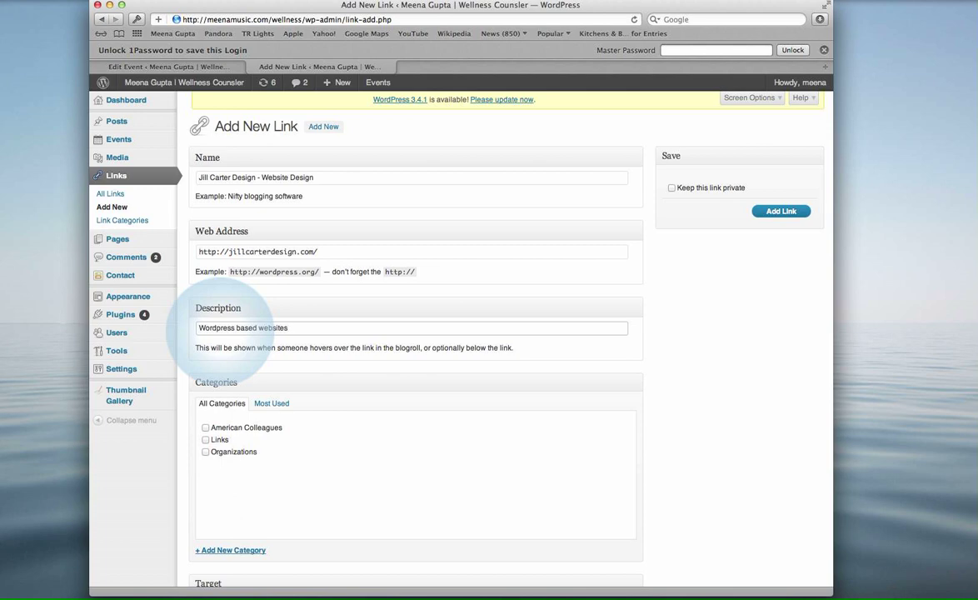
{"action": "scroll", "coordinate": [343, 371], "scroll_direction": "down", "scroll_amount": 2}
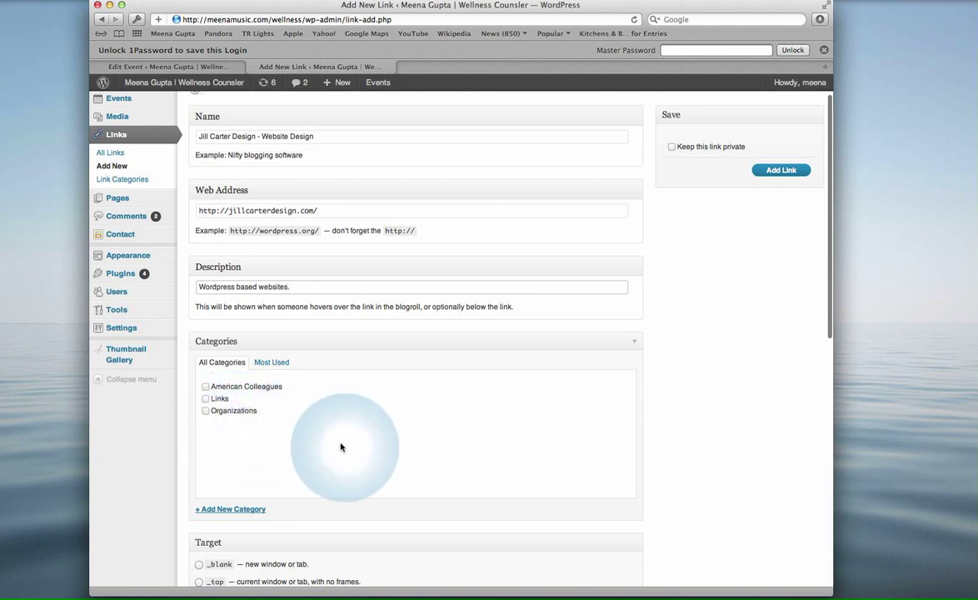
{"action": "scroll", "coordinate": [342, 445], "scroll_direction": "down", "scroll_amount": 2}
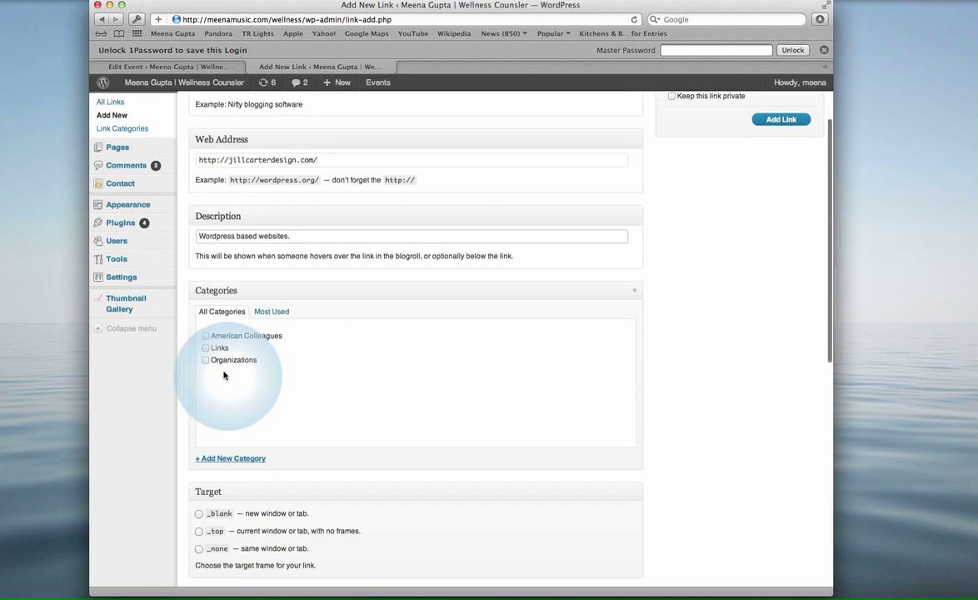
{"action": "scroll", "coordinate": [225, 417], "scroll_direction": "up", "scroll_amount": 4}
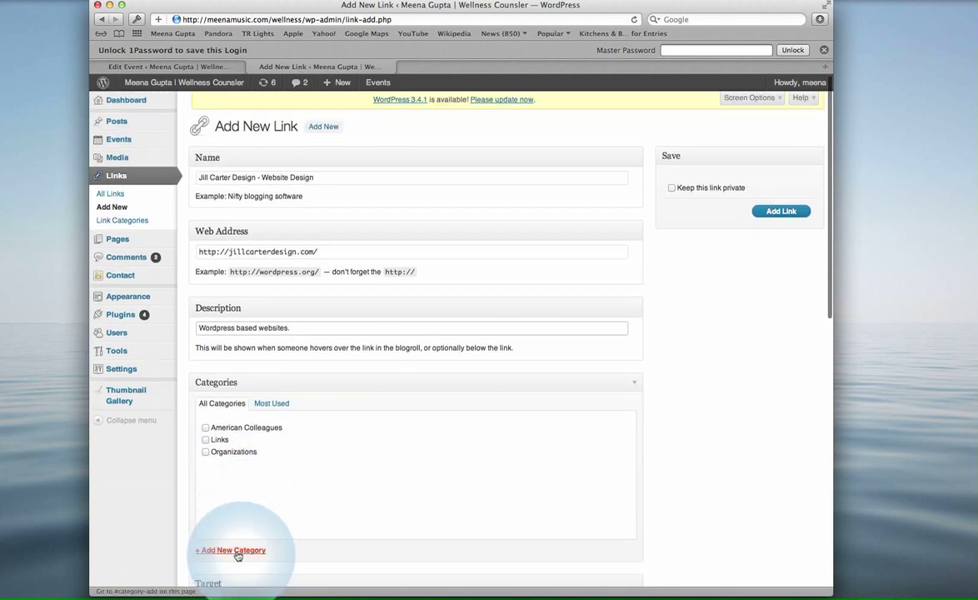
{"action": "left_click", "coordinate": [206, 440]}
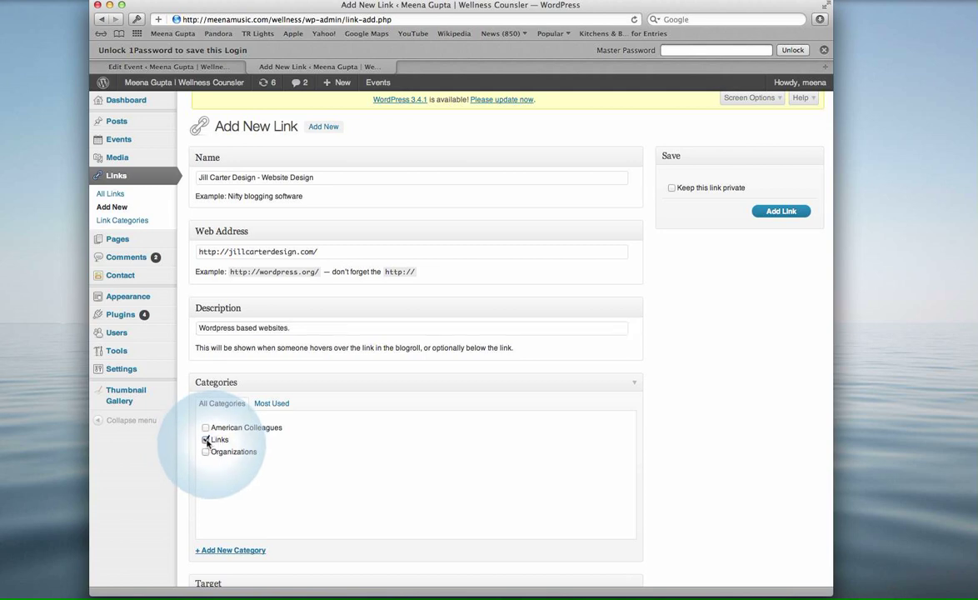
Step: Look through the new link's target, relationship and advanced options, then save the link without changing them
{"action": "scroll", "coordinate": [349, 449], "scroll_direction": "down", "scroll_amount": 2}
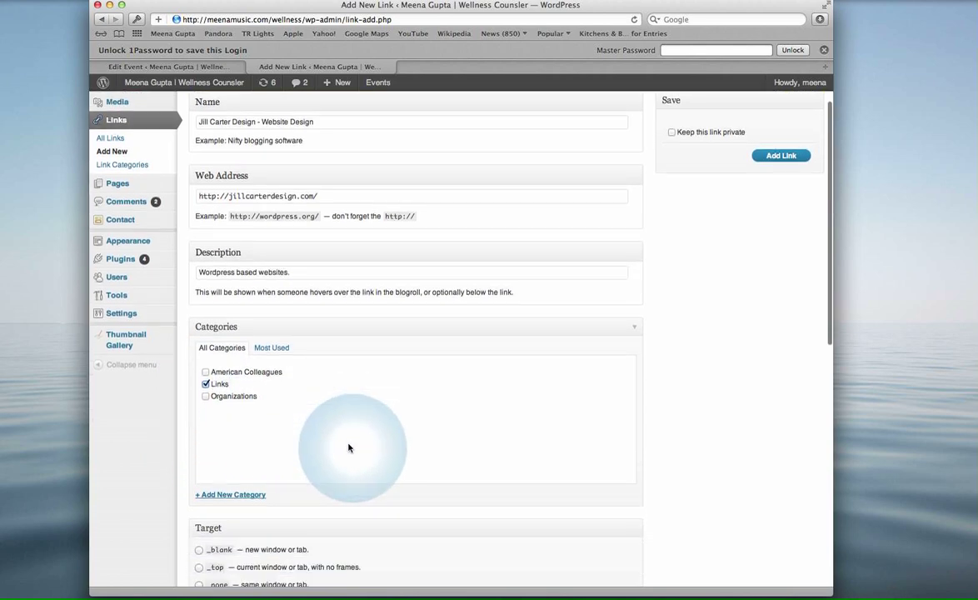
{"action": "scroll", "coordinate": [349, 449], "scroll_direction": "down", "scroll_amount": 8}
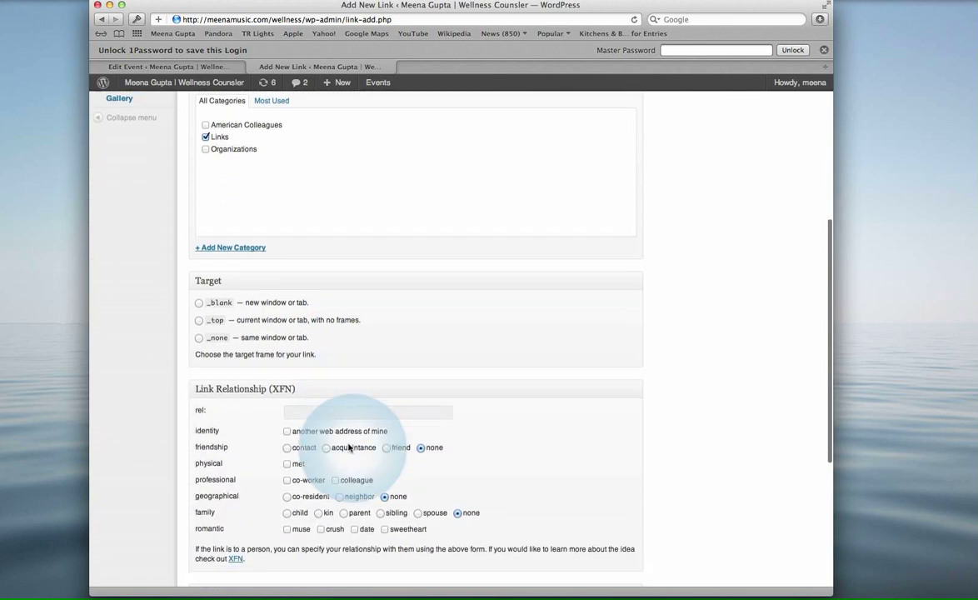
{"action": "scroll", "coordinate": [349, 449], "scroll_direction": "down", "scroll_amount": 2}
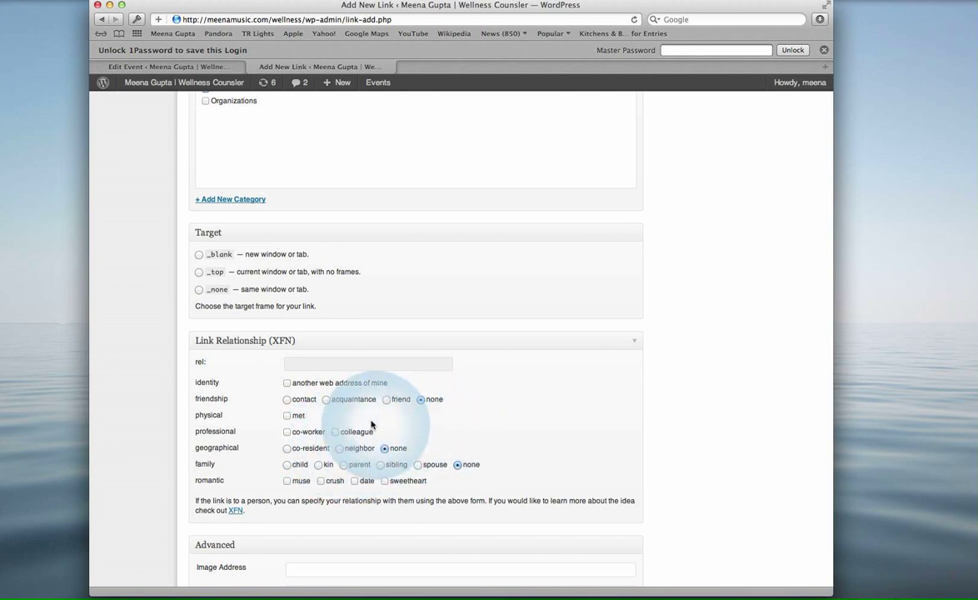
{"action": "scroll", "coordinate": [371, 425], "scroll_direction": "down", "scroll_amount": 5}
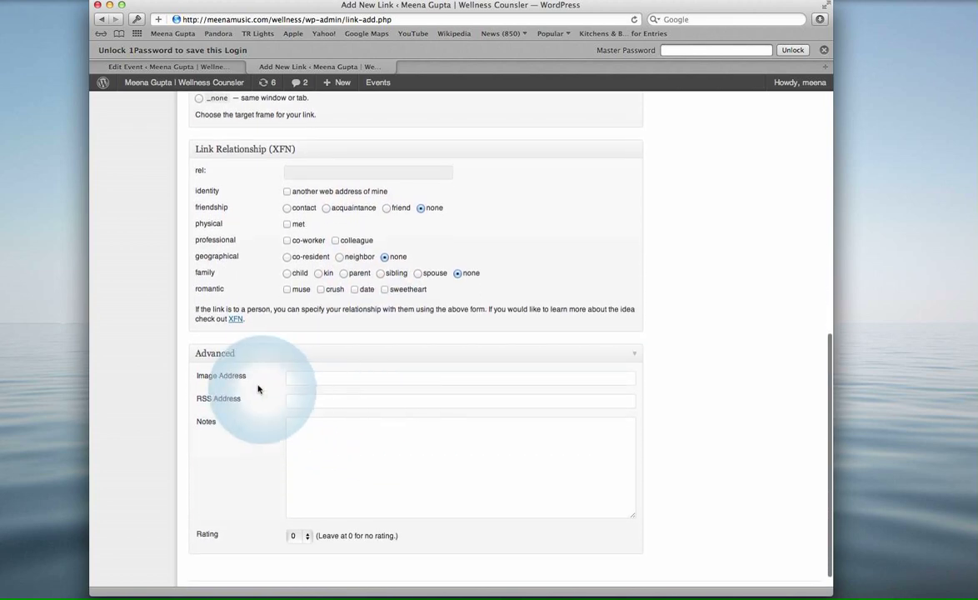
{"action": "left_click", "coordinate": [287, 377]}
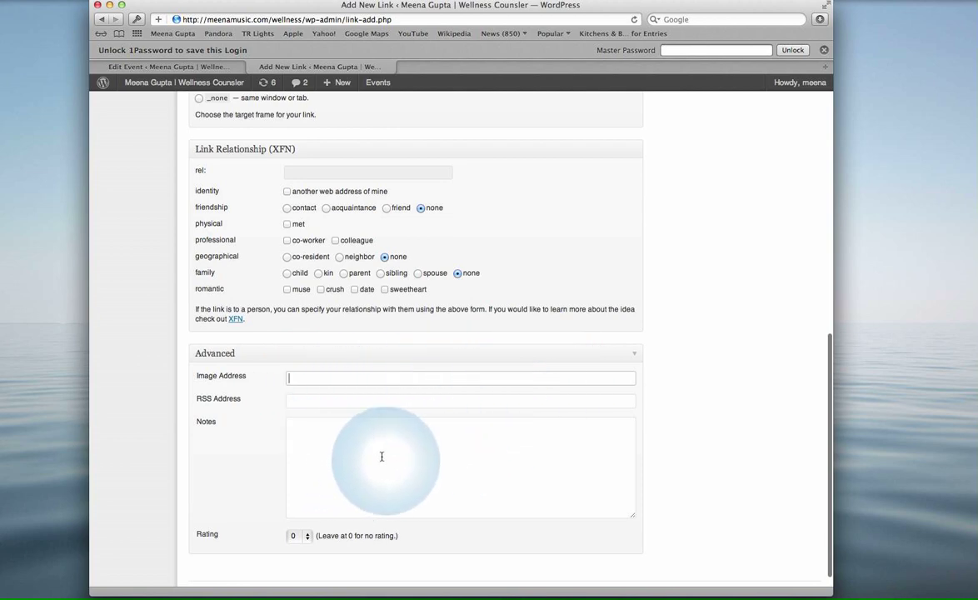
{"action": "scroll", "coordinate": [382, 457], "scroll_direction": "up", "scroll_amount": 12}
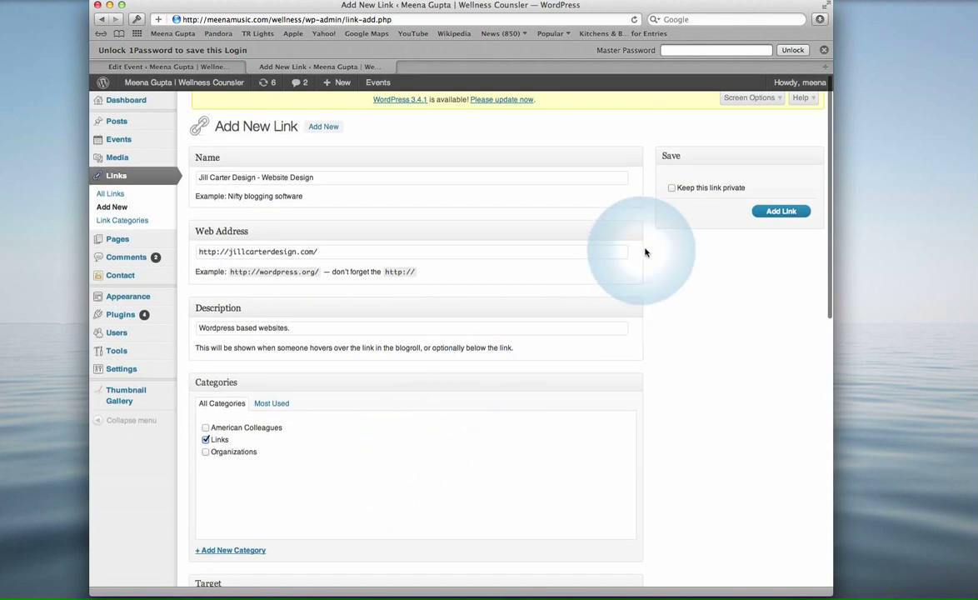
{"action": "left_click", "coordinate": [774, 213]}
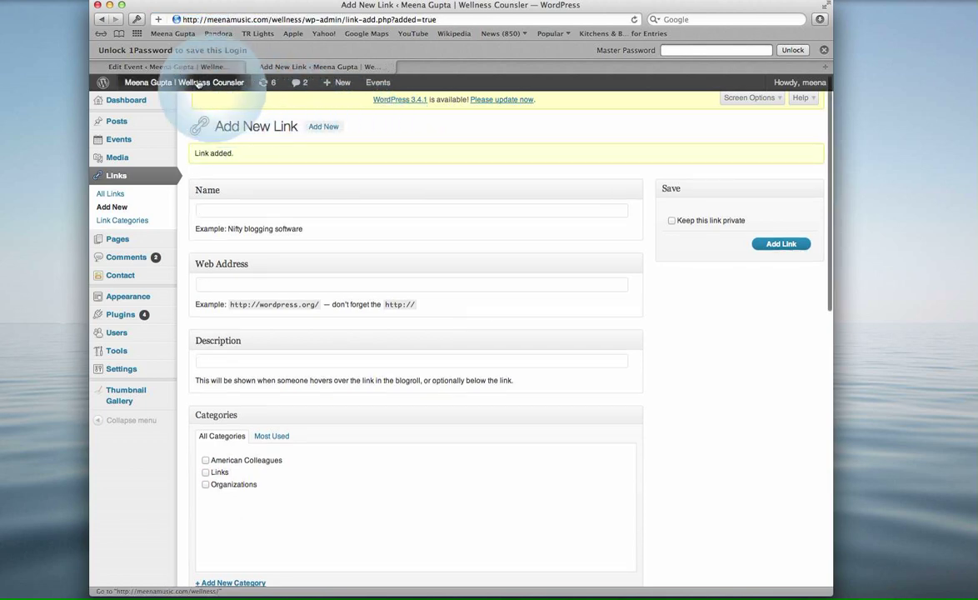
Step: Open the public site in a new tab and check the new link's entry on its Links page
{"action": "mouse_move", "coordinate": [185, 85]}
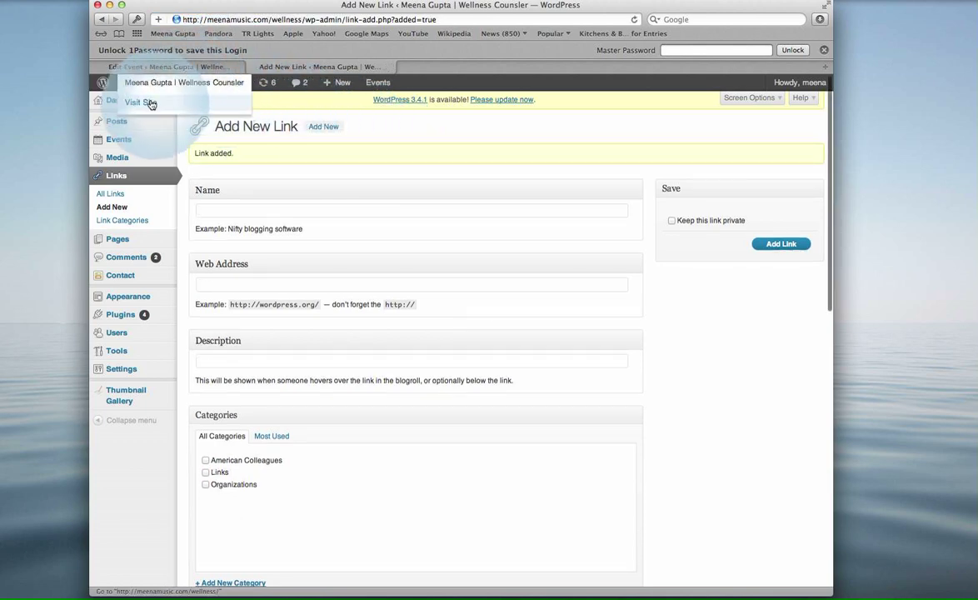
{"action": "right_click", "coordinate": [150, 104]}
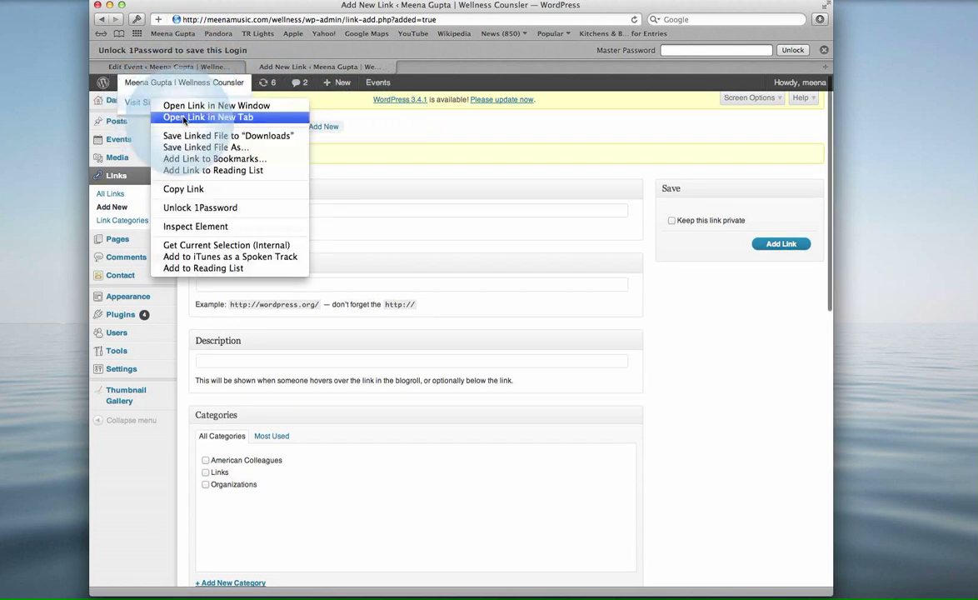
{"action": "left_click", "coordinate": [192, 118]}
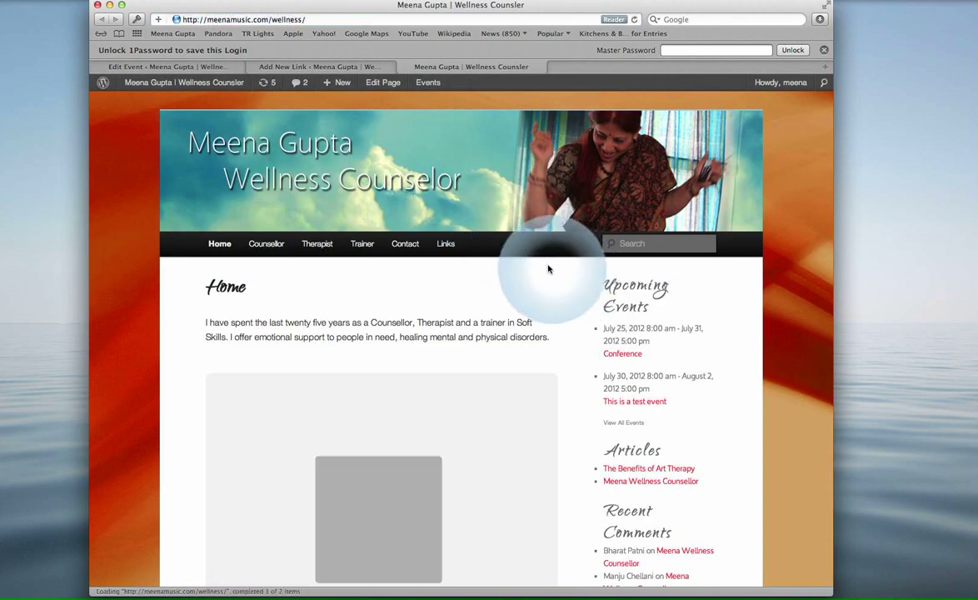
{"action": "left_click", "coordinate": [450, 248]}
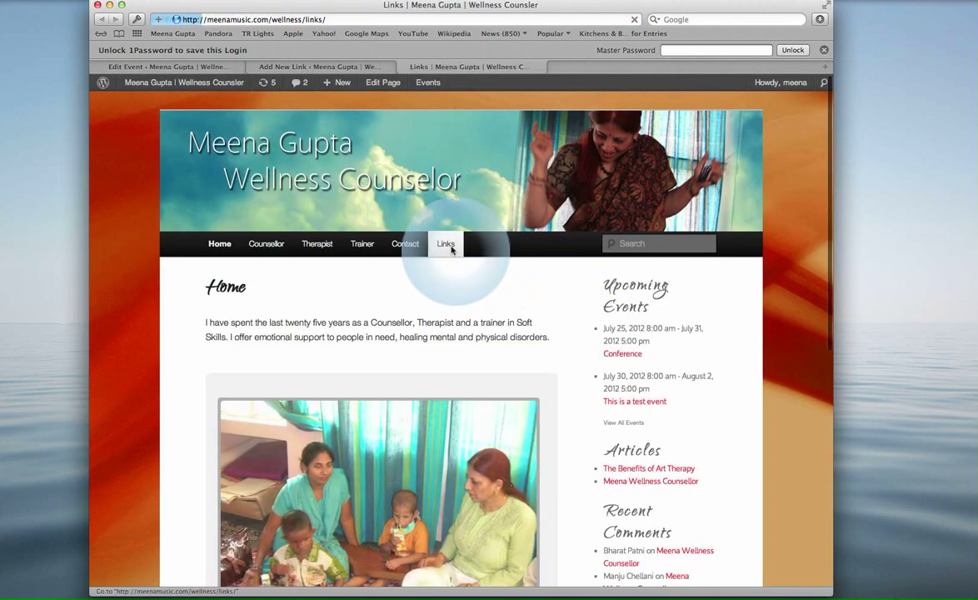
{"action": "scroll", "coordinate": [480, 286], "scroll_direction": "down", "scroll_amount": 1}
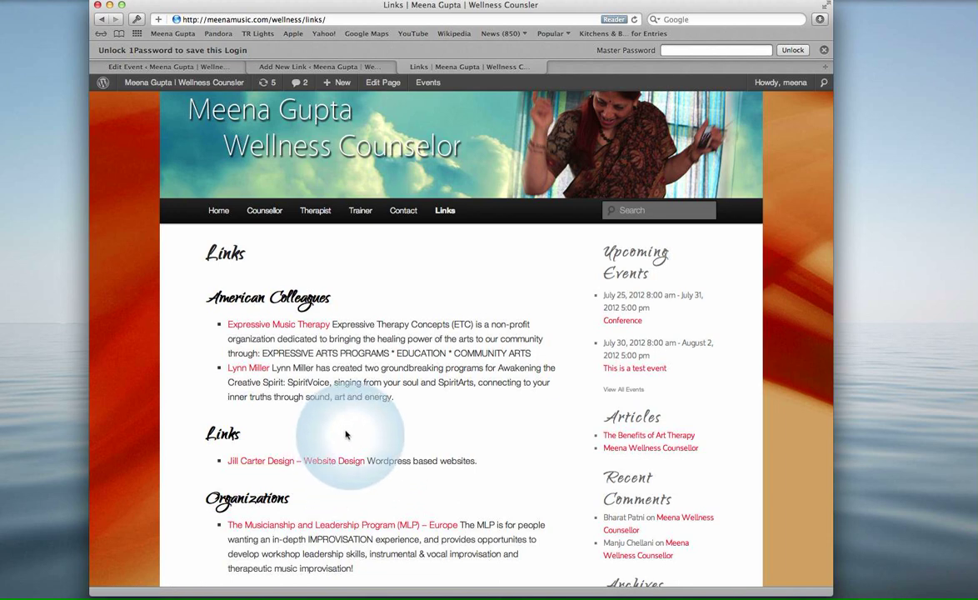
Step: Return to the admin area, list all links, and delete the "Jill Carter Design – Website Design" link, confirming the deletion
{"action": "left_click", "coordinate": [382, 67]}
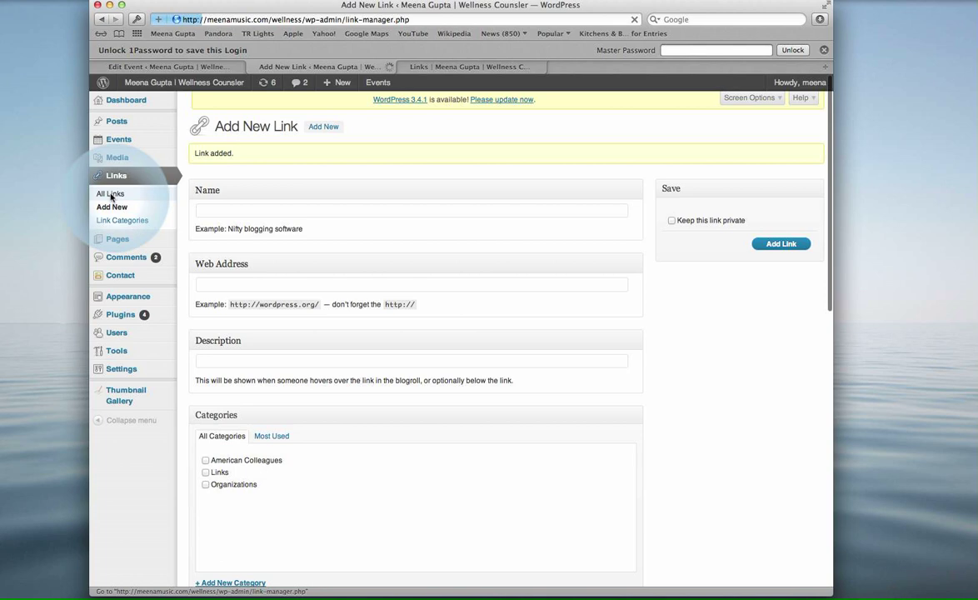
{"action": "mouse_move", "coordinate": [229, 240]}
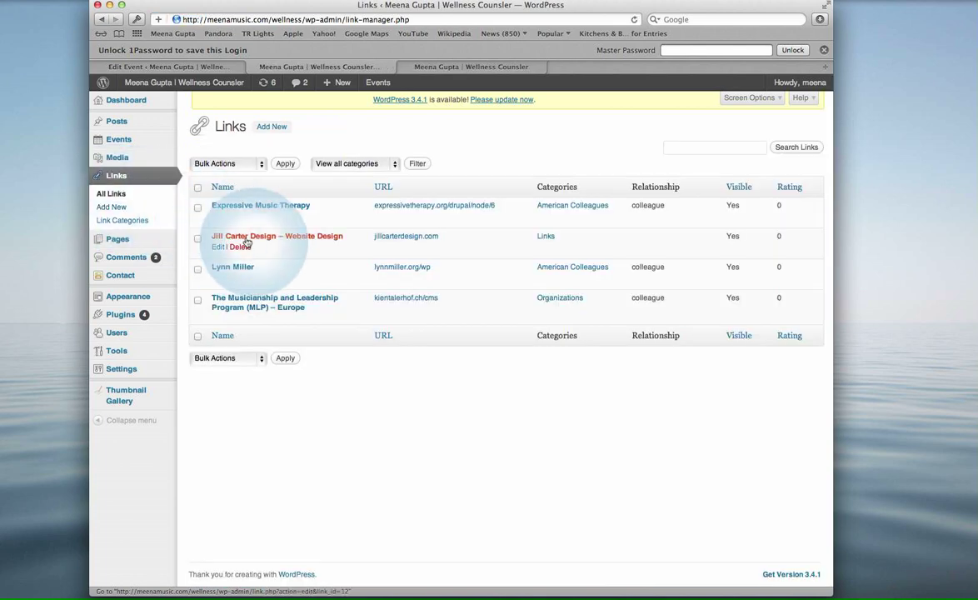
{"action": "left_click", "coordinate": [241, 248]}
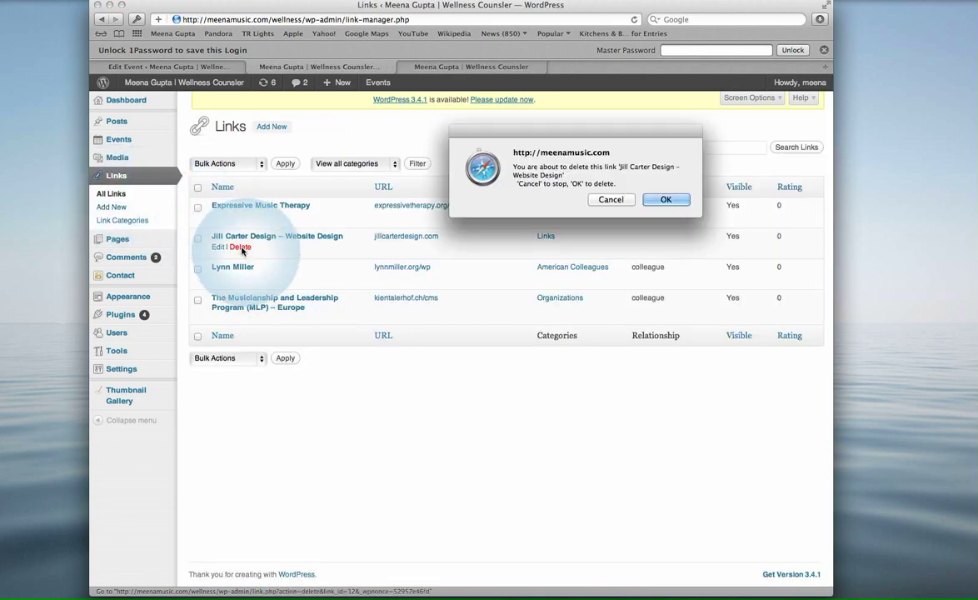
{"action": "left_click", "coordinate": [665, 210]}
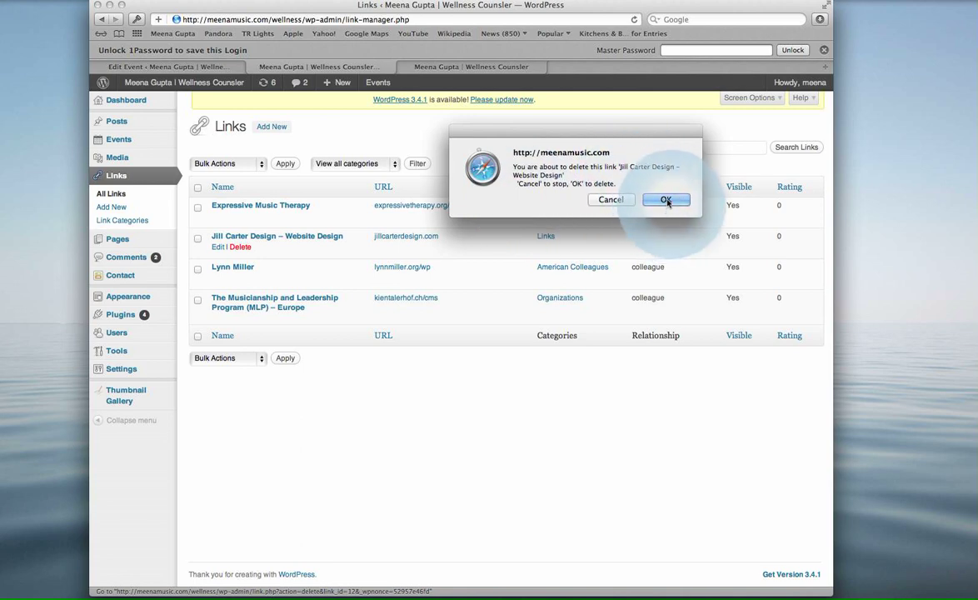